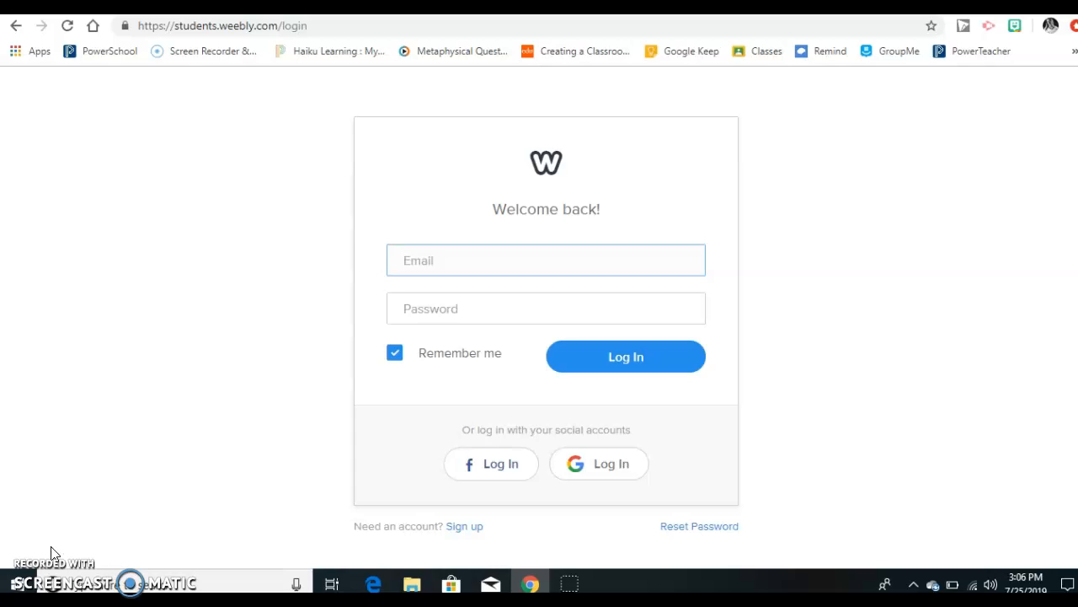
Step: Log in to the student Weebly account with the saved username and the account password
type("sue")
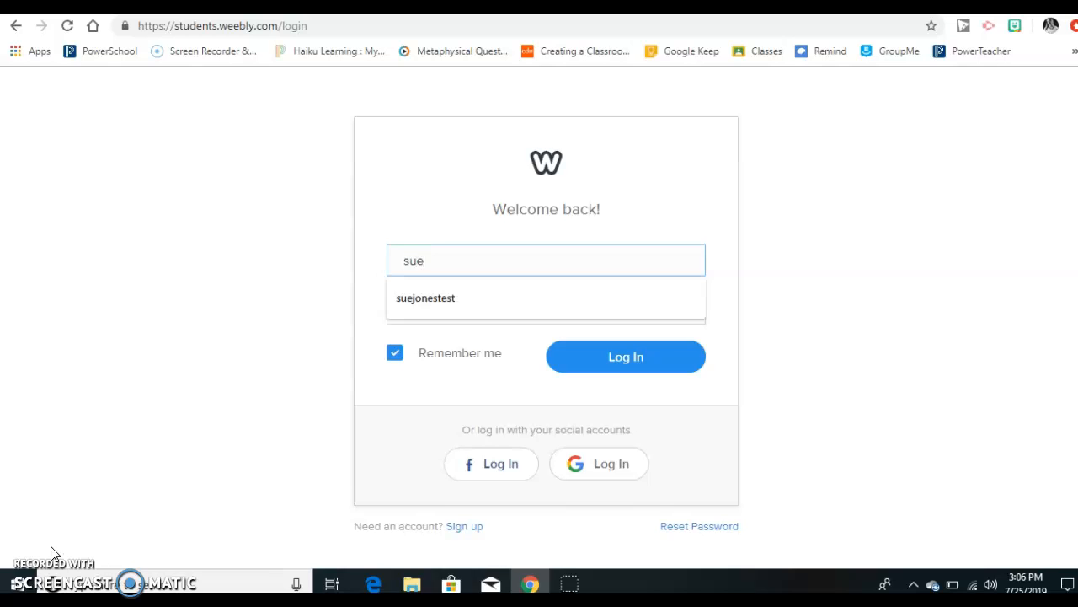
key("Down")
key("Tab")
type("•••••••••••")
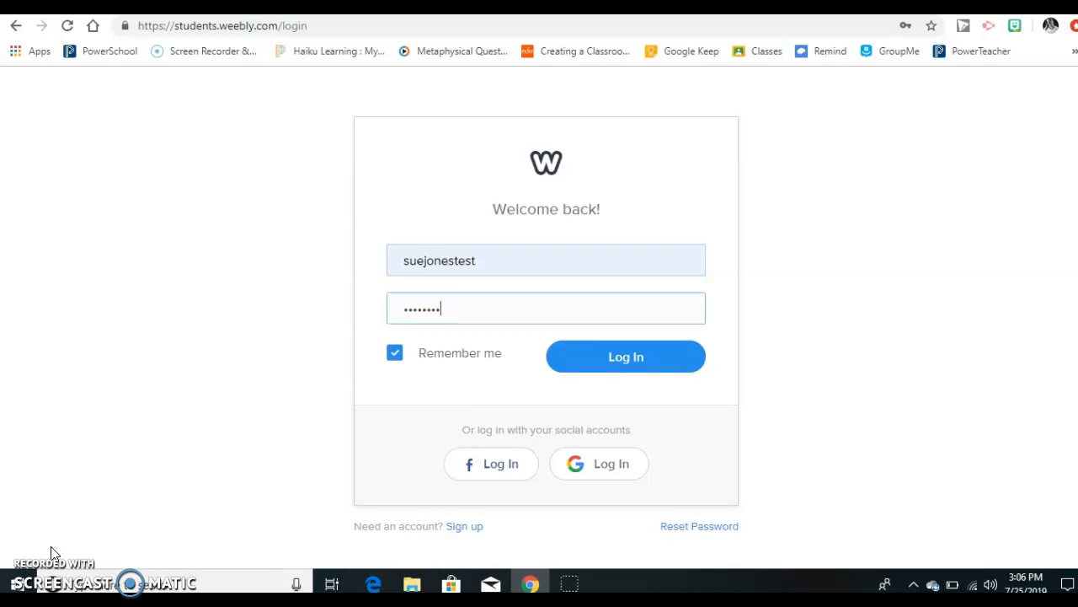
key("BackSpace")
key("BackSpace")
key("BackSpace")
key("BackSpace")
key("BackSpace")
key("BackSpace")
key("BackSpace")
key("BackSpace")
key("BackSpace")
key("BackSpace")
key("BackSpace")
type("••••••••••")
key("Return")
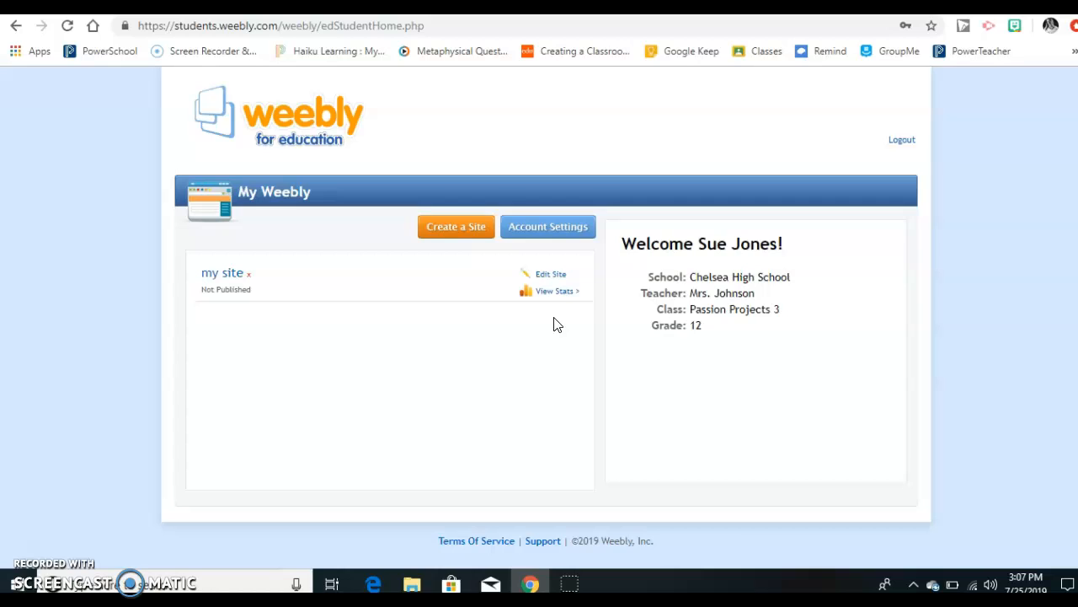
Step: Open the existing "my site" in the site editor and look through the available basic, structure and media elements
left_click(226, 276)
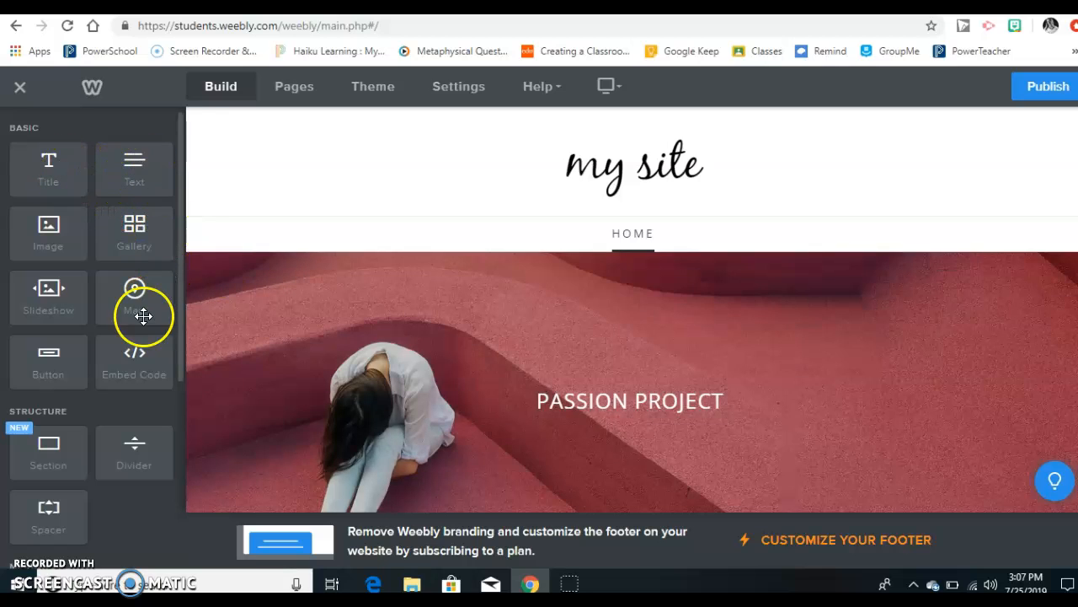
scroll(126, 295, "down", 2)
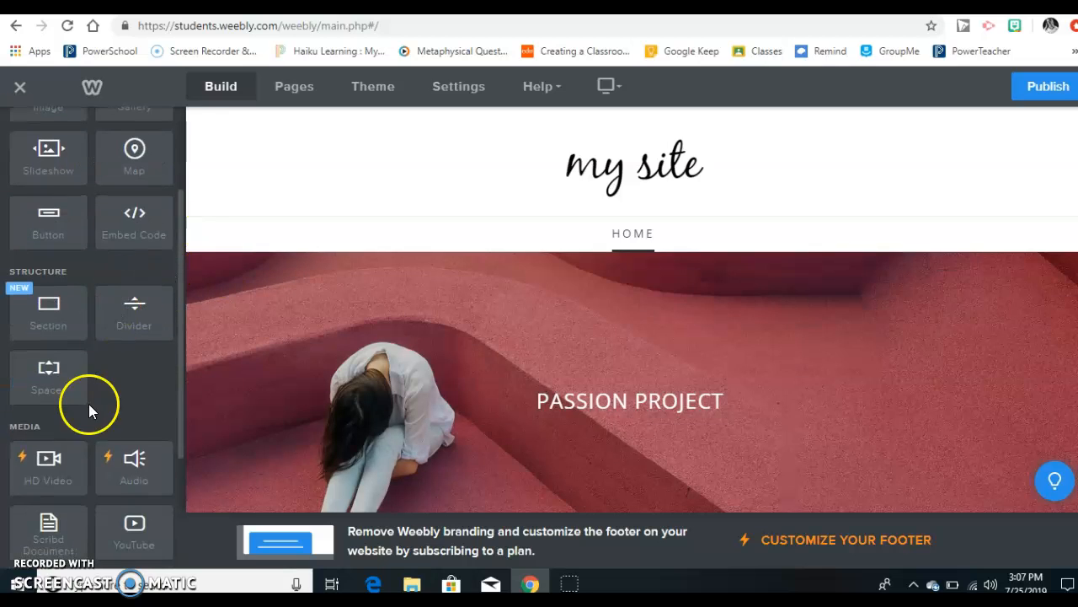
scroll(84, 502, "down", 3)
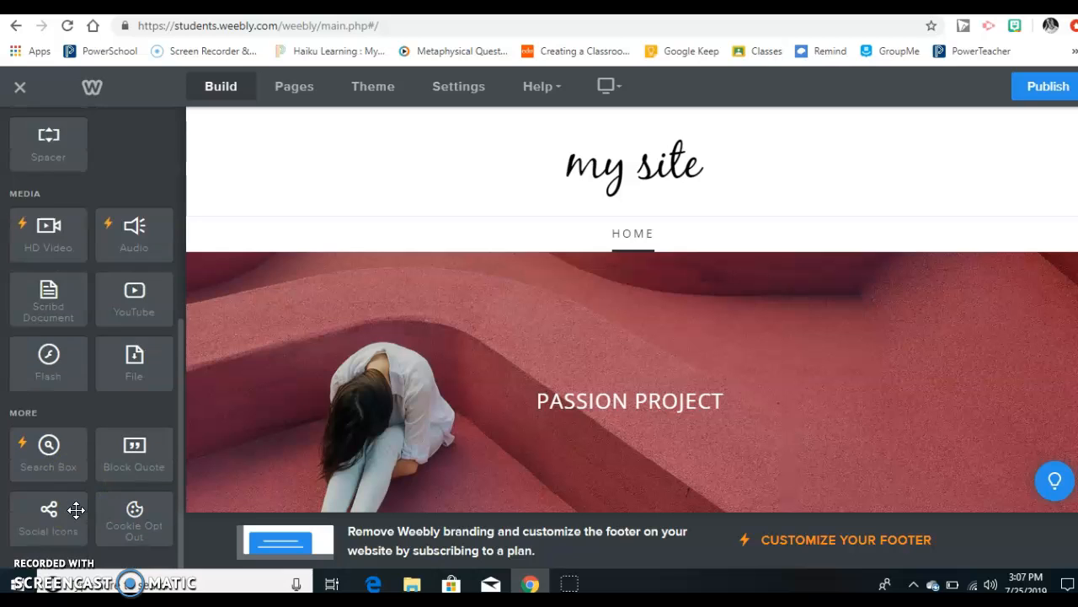
scroll(76, 510, "up", 1)
scroll(76, 510, "up", 3)
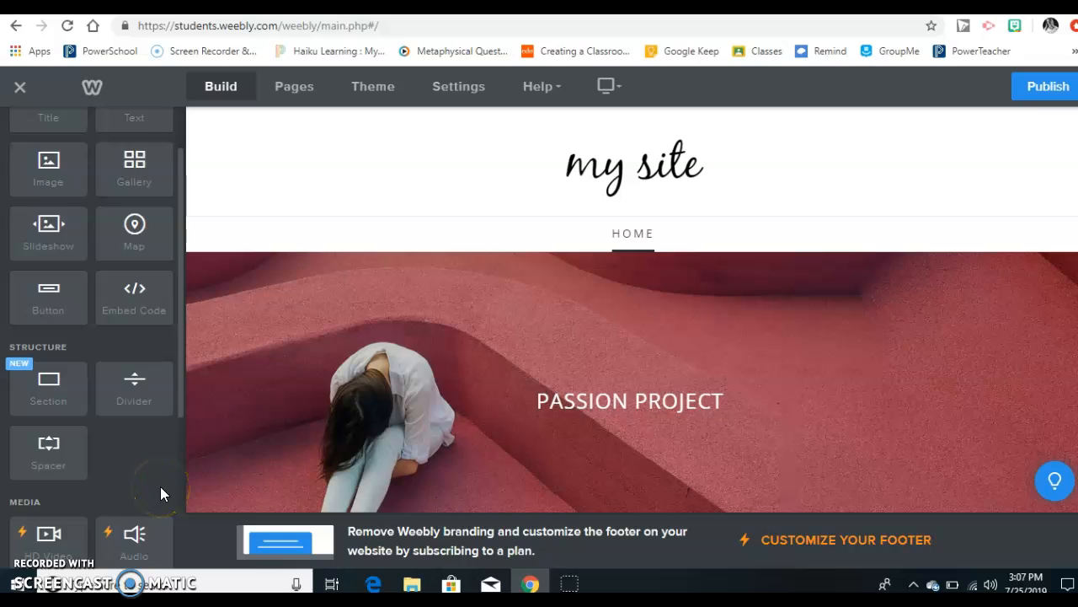
scroll(160, 486, "down", 2)
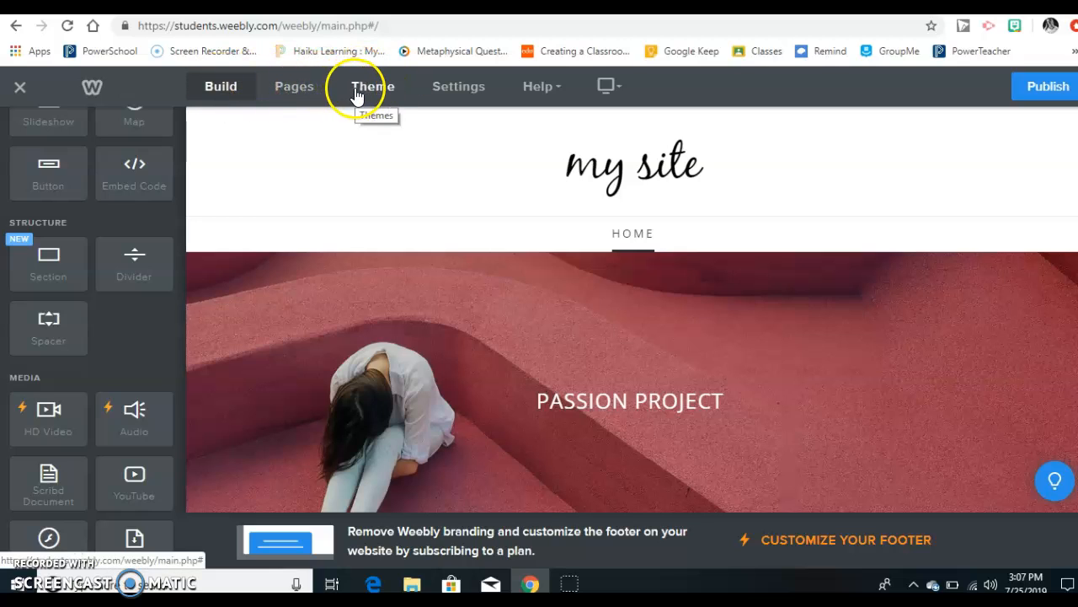
Step: Add a blog page to the site, keeping the page name Blog, and open the Home page's settings
left_click(309, 98)
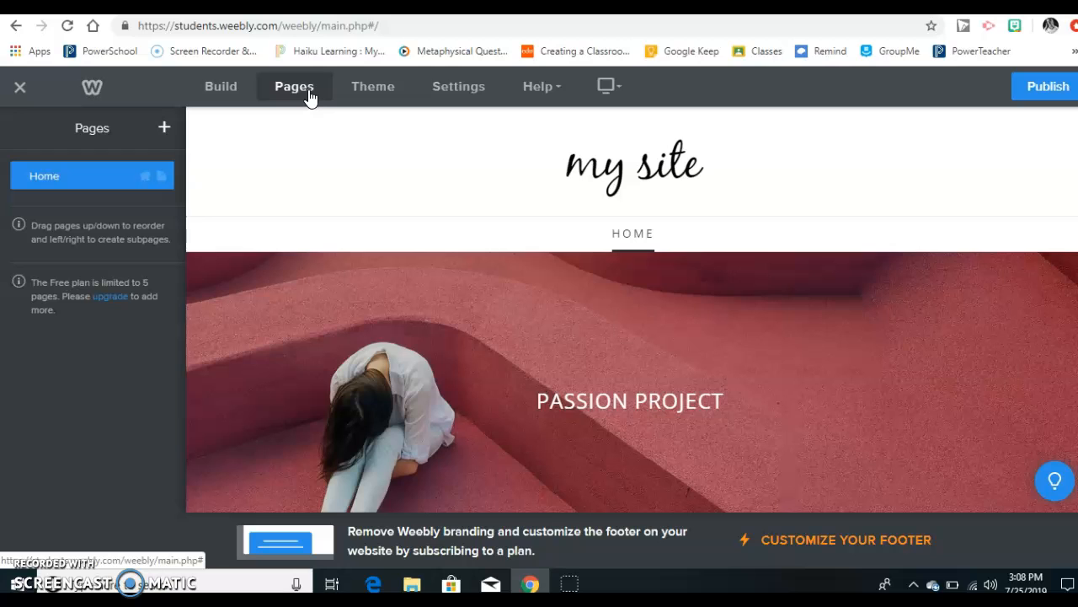
left_click(165, 130)
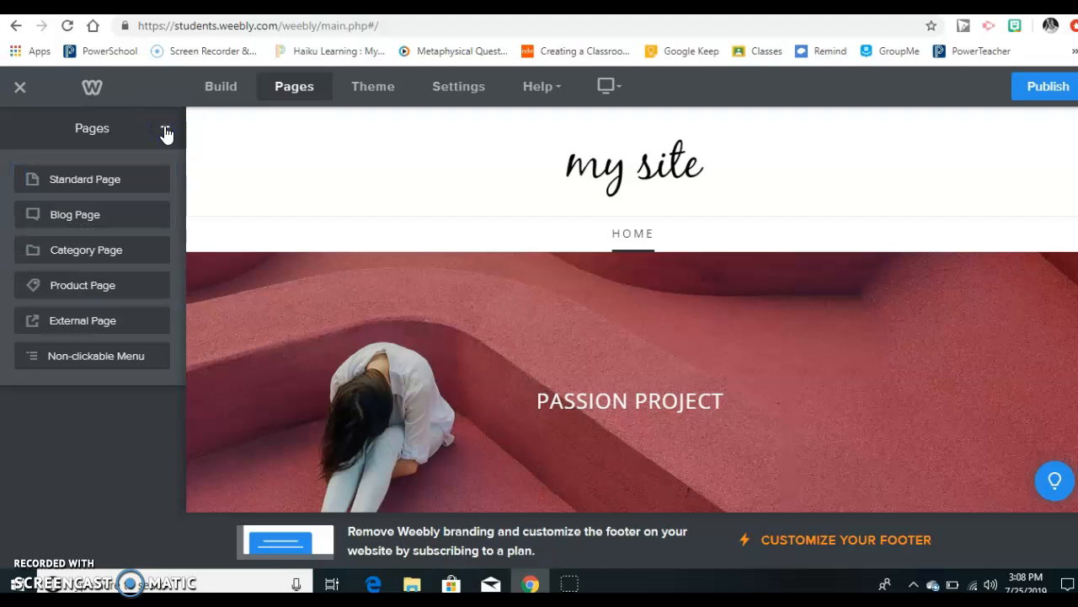
left_click(77, 221)
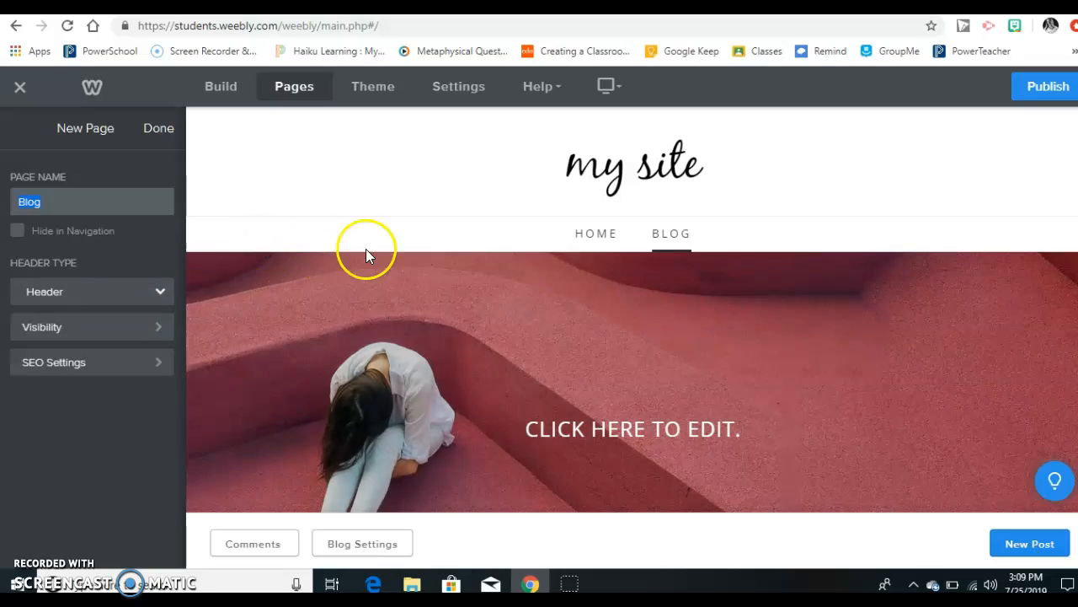
scroll(447, 283, "down", 4)
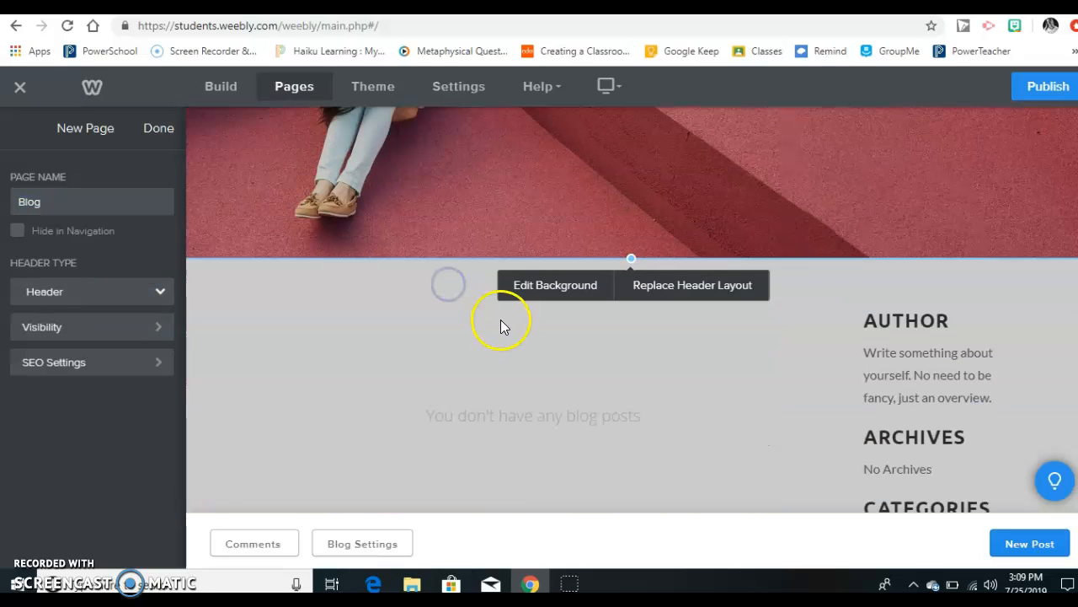
scroll(514, 321, "up", 3)
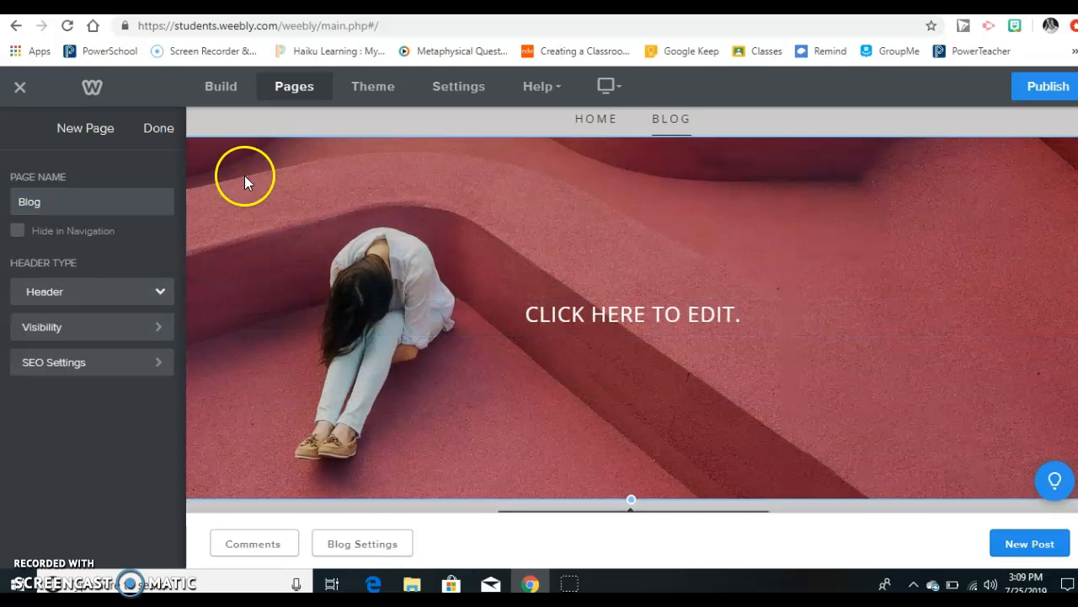
left_click(159, 128)
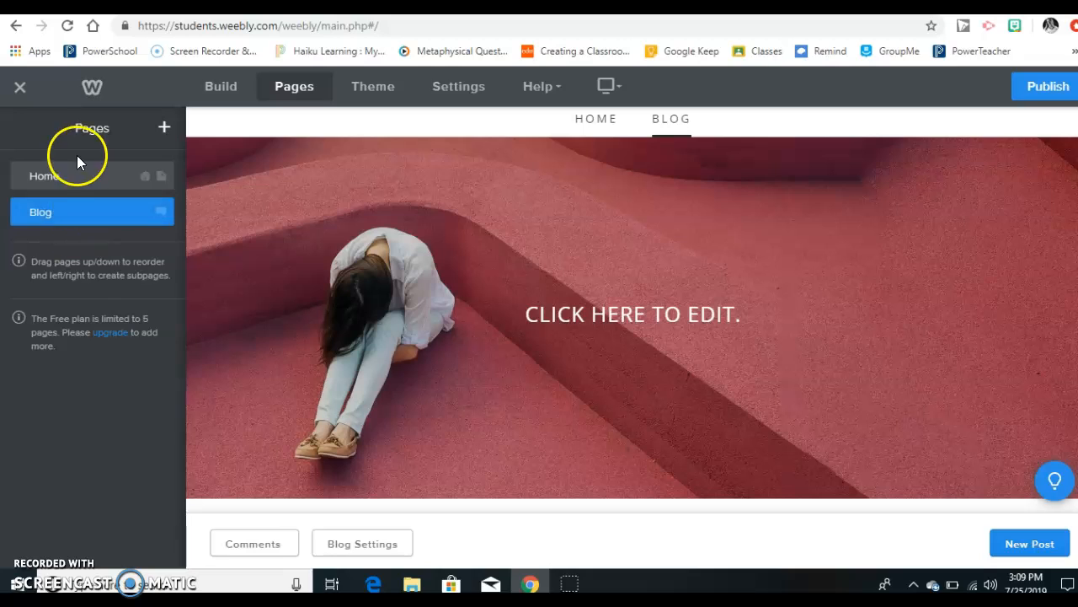
left_click(76, 176)
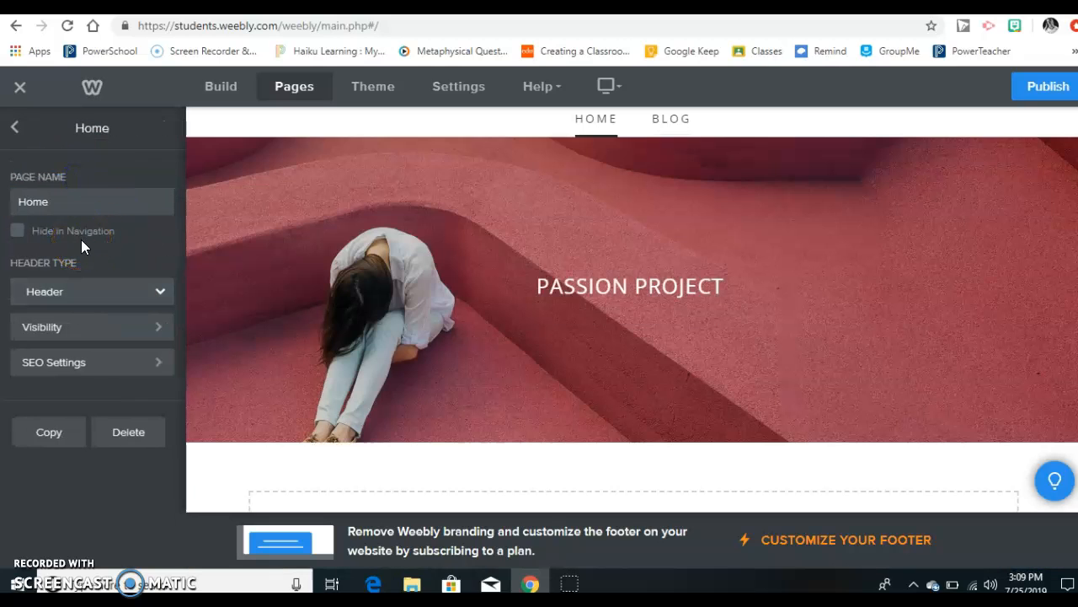
left_click(142, 446)
Step: Switch to the Lit, Lang, & Lattes example site, examine its blog post, sidebar and page navigation, and return to the editor
left_click(670, 4)
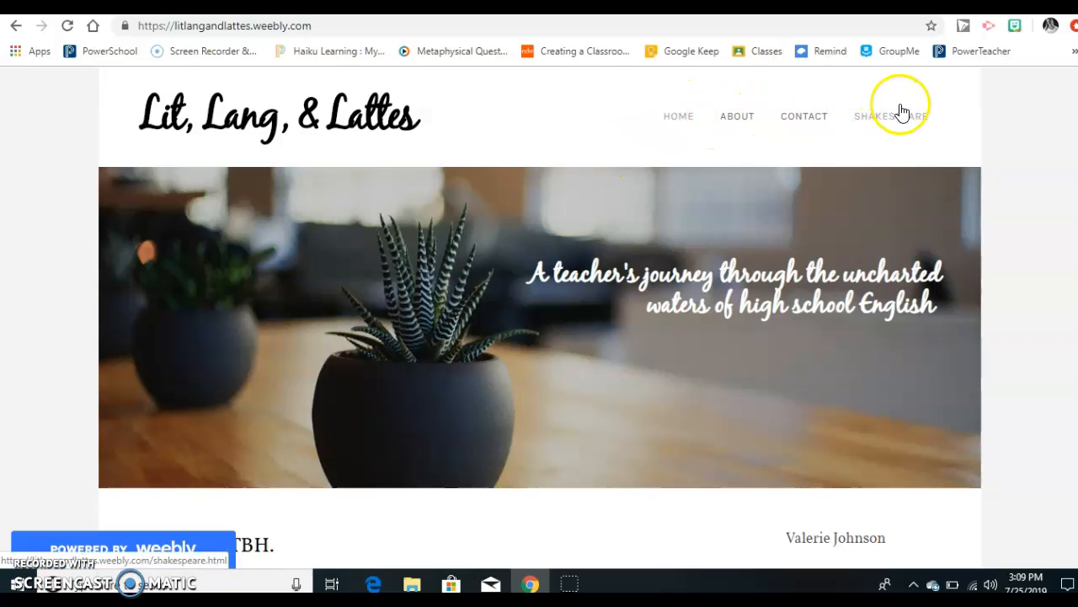
scroll(658, 229, "down", 5)
scroll(660, 236, "down", 4)
scroll(658, 229, "up", 1)
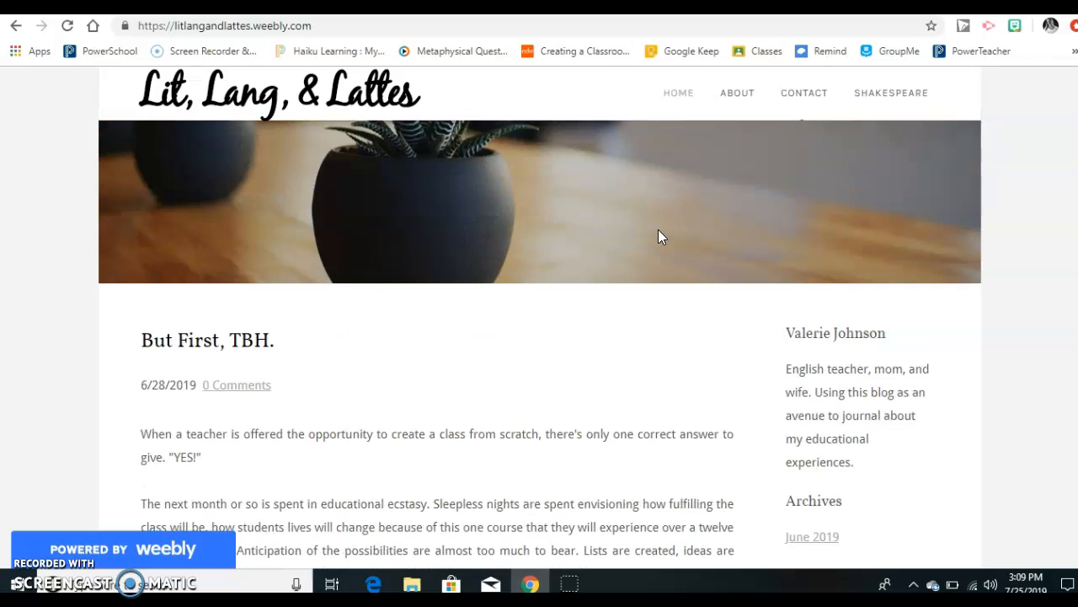
scroll(658, 229, "down", 1)
scroll(661, 237, "down", 6)
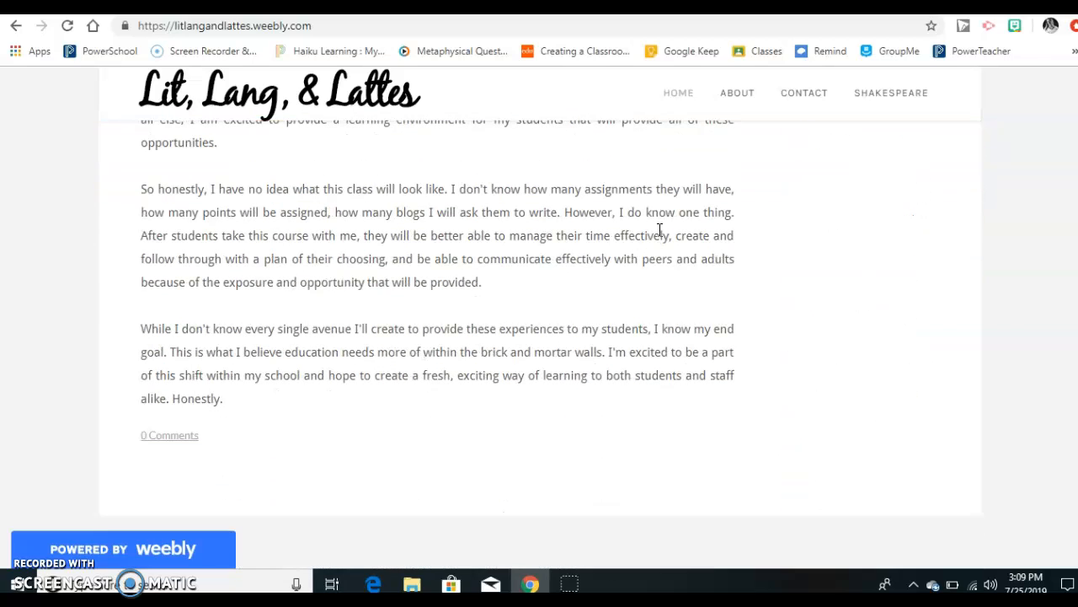
scroll(648, 434, "up", 4)
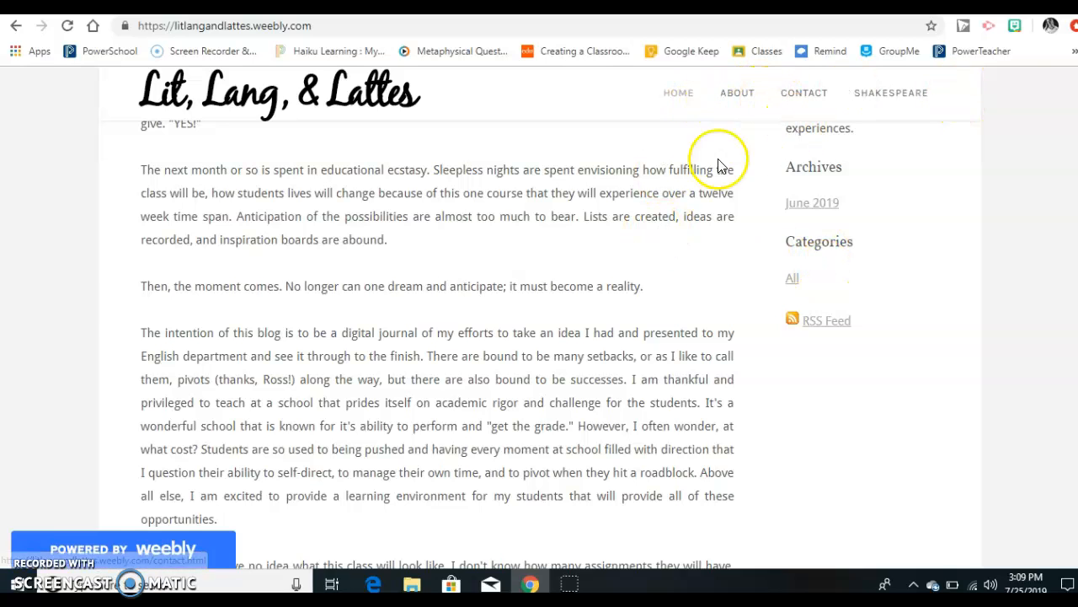
scroll(656, 348, "up", 10)
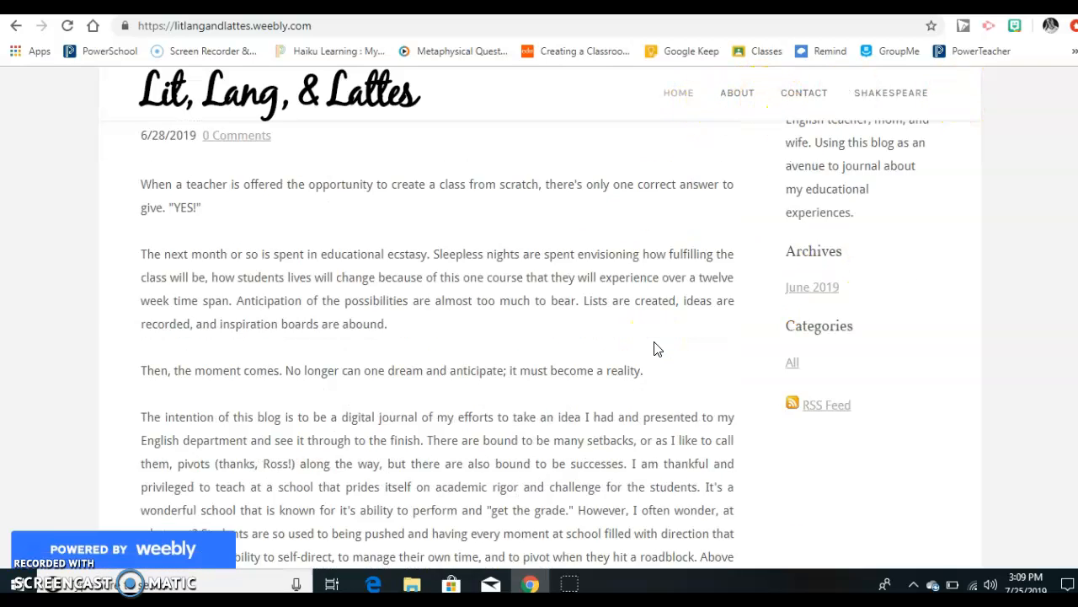
left_click(698, 200)
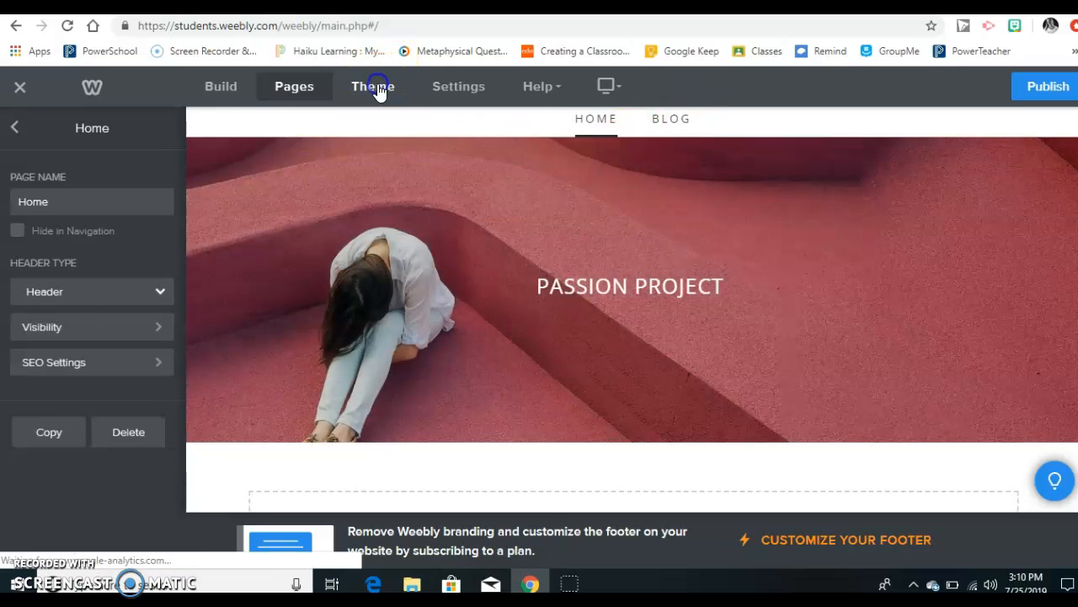
Step: Open the theme gallery for the site and browse the Blog and Business themes
left_click(377, 88)
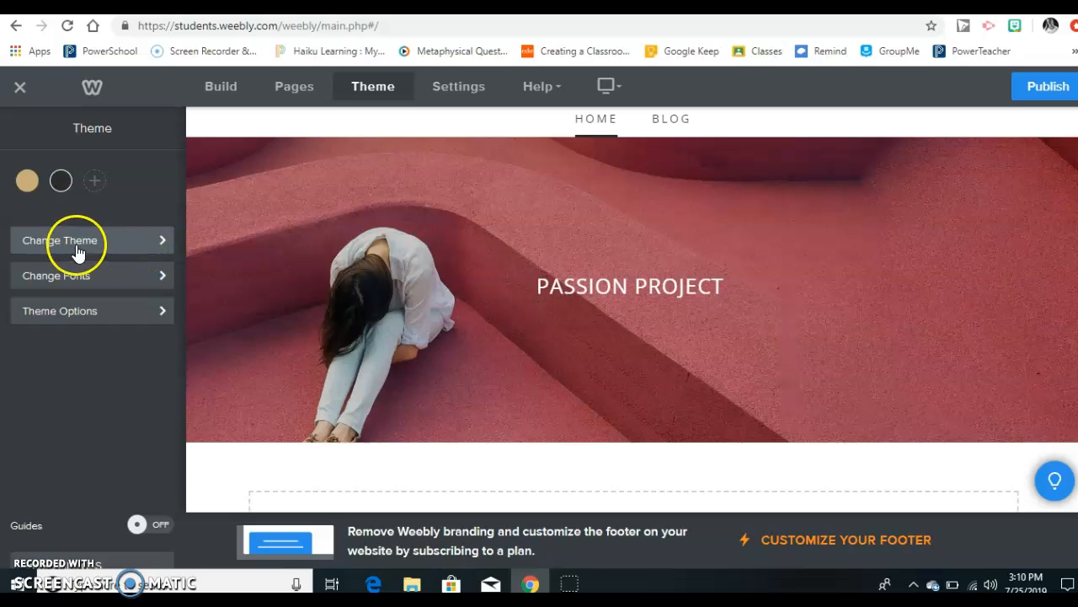
left_click(160, 249)
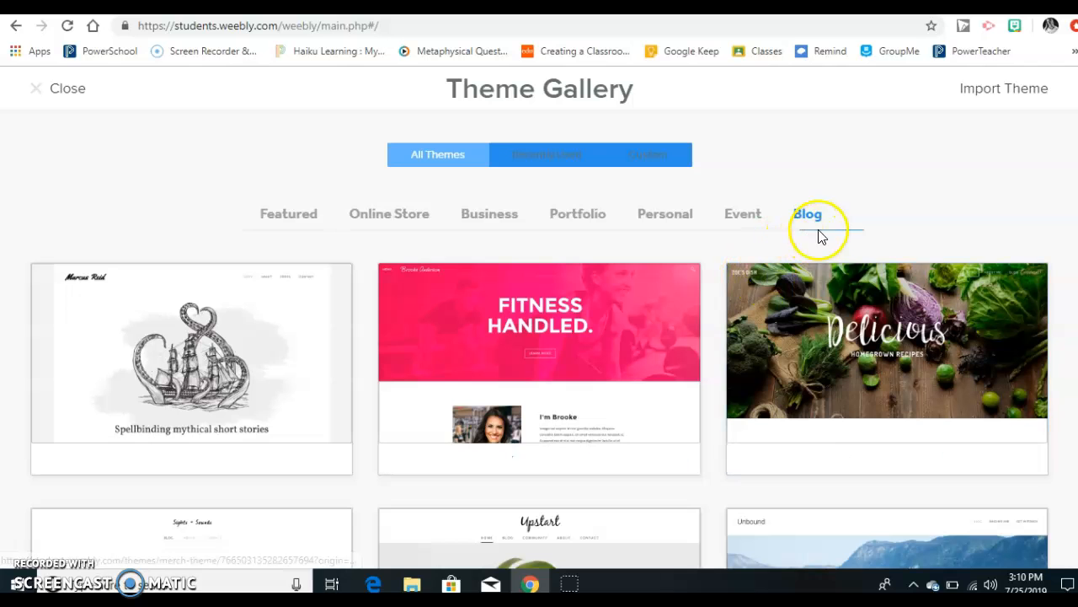
scroll(691, 403, "down", 5)
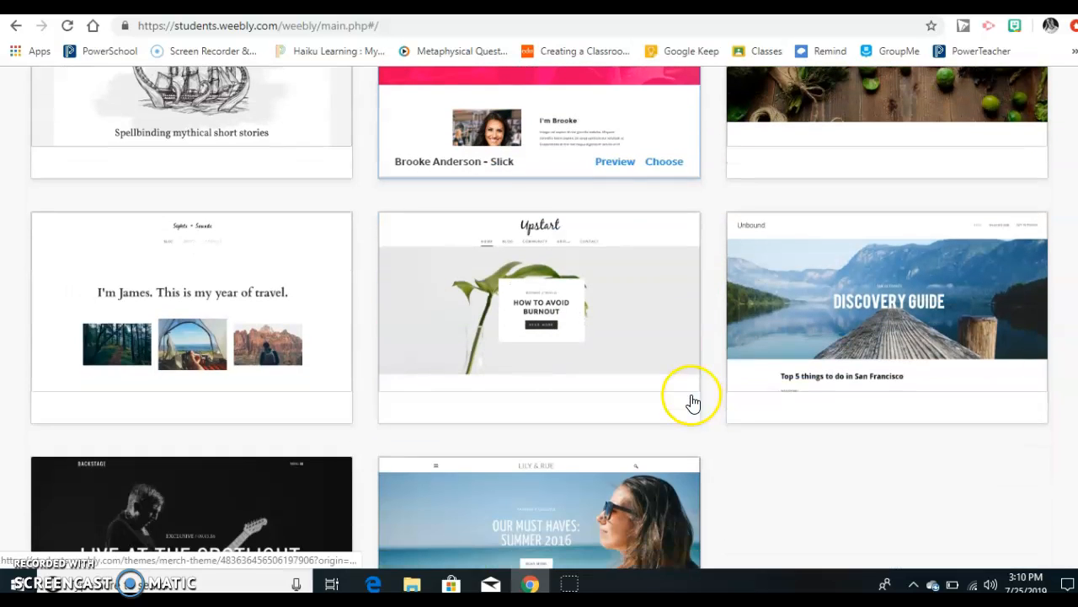
scroll(691, 402, "down", 1)
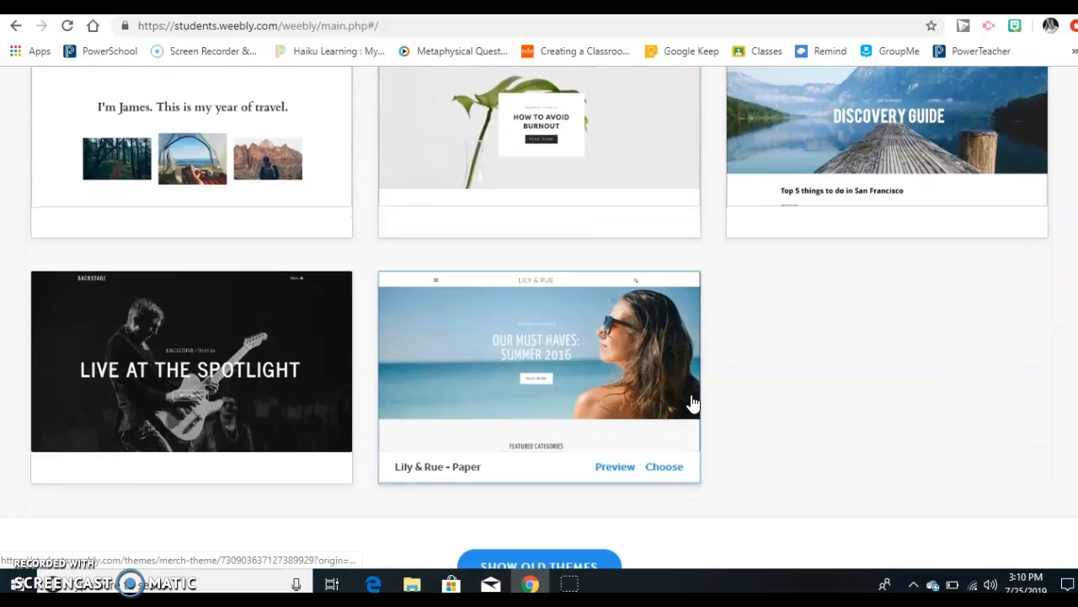
scroll(691, 402, "down", 1)
scroll(690, 402, "up", 6)
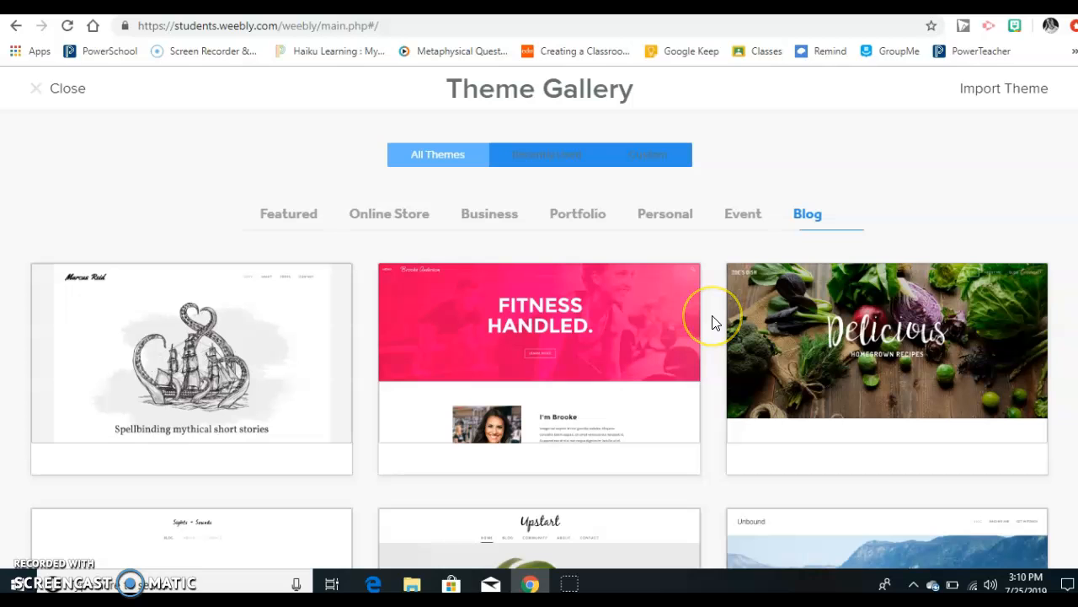
left_click(499, 218)
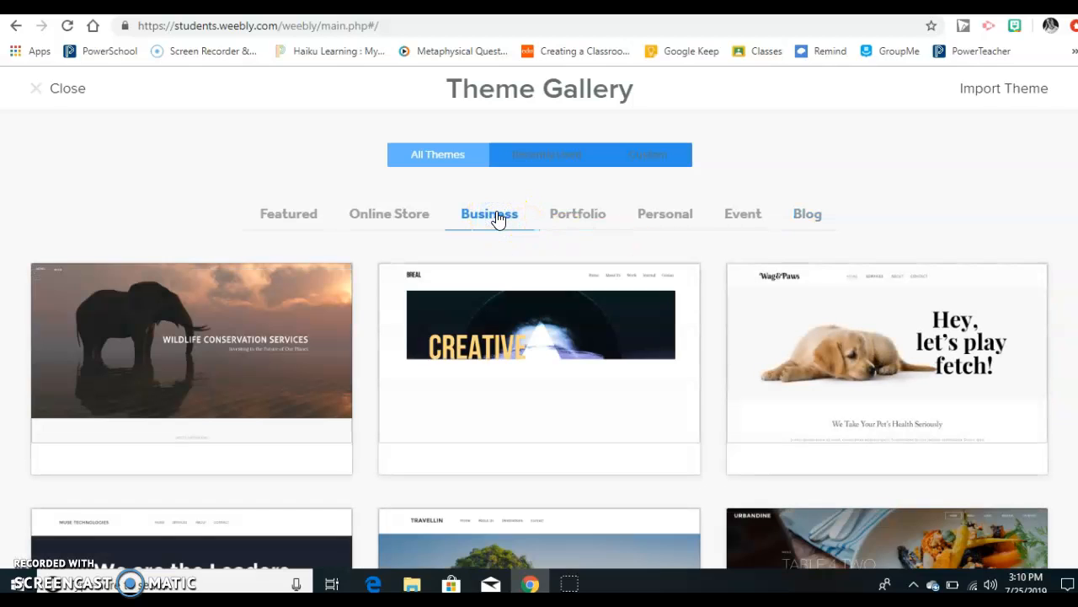
mouse_move(509, 371)
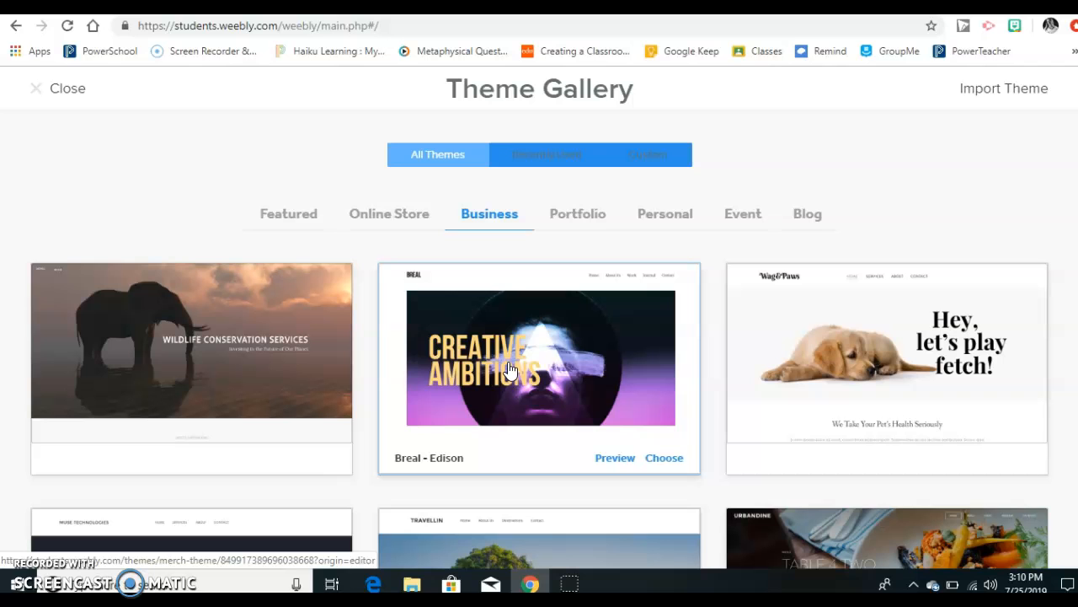
Step: Apply the Unite theme with the "Spellbinding mythical short stories" sample from the Blog category to the site
left_click(814, 221)
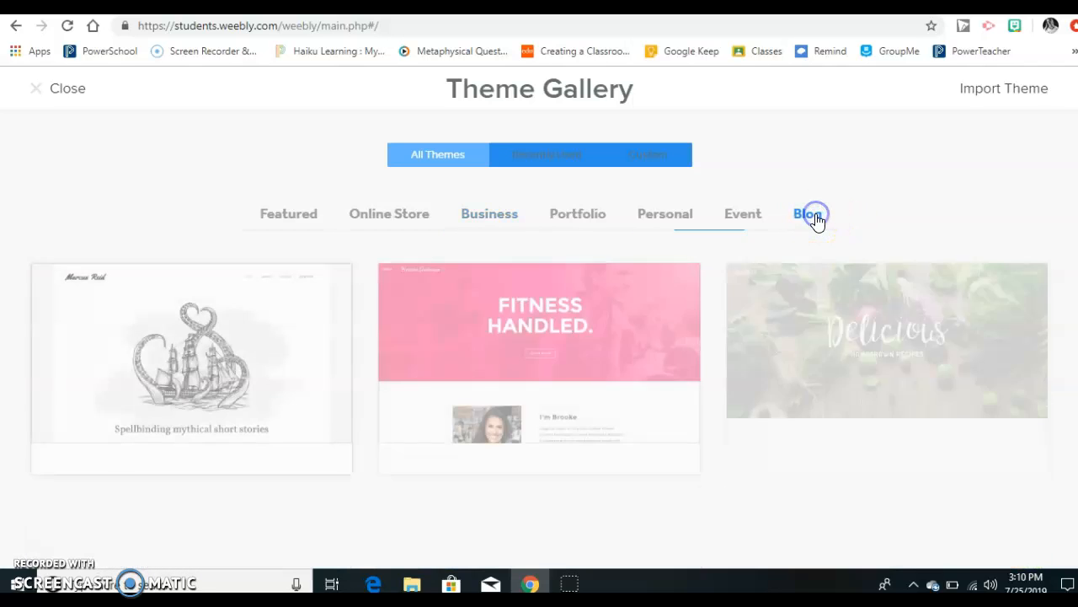
mouse_move(595, 393)
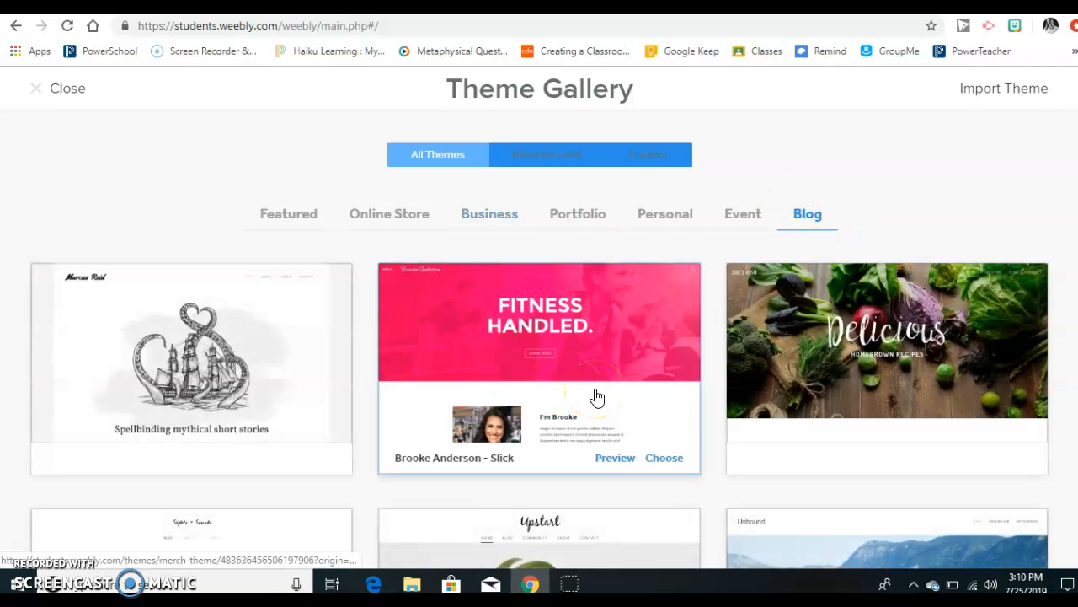
scroll(331, 421, "down", 5)
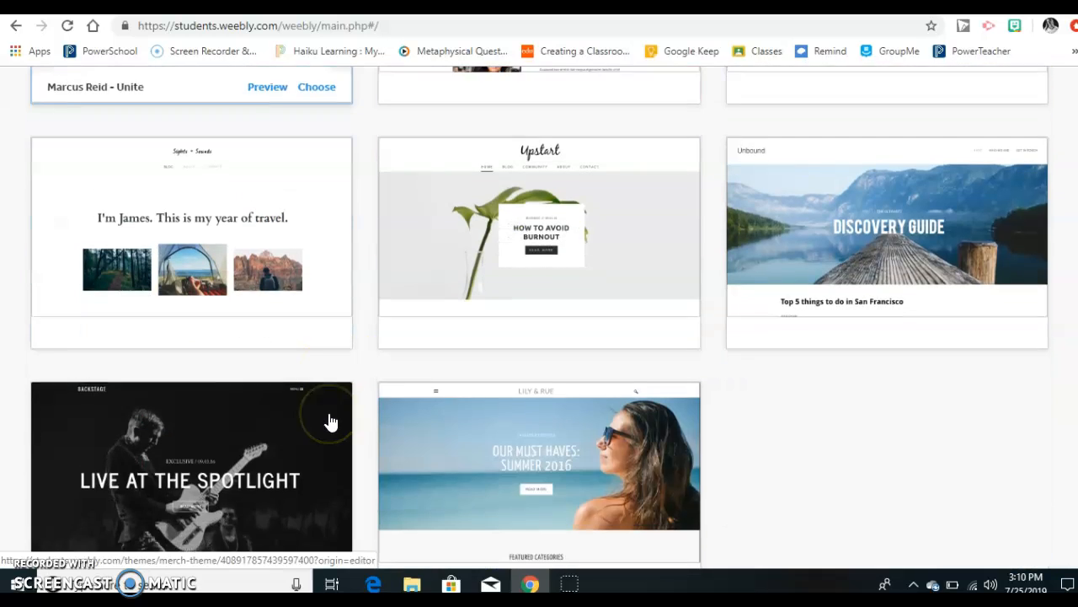
scroll(330, 422, "up", 2)
scroll(330, 421, "down", 3)
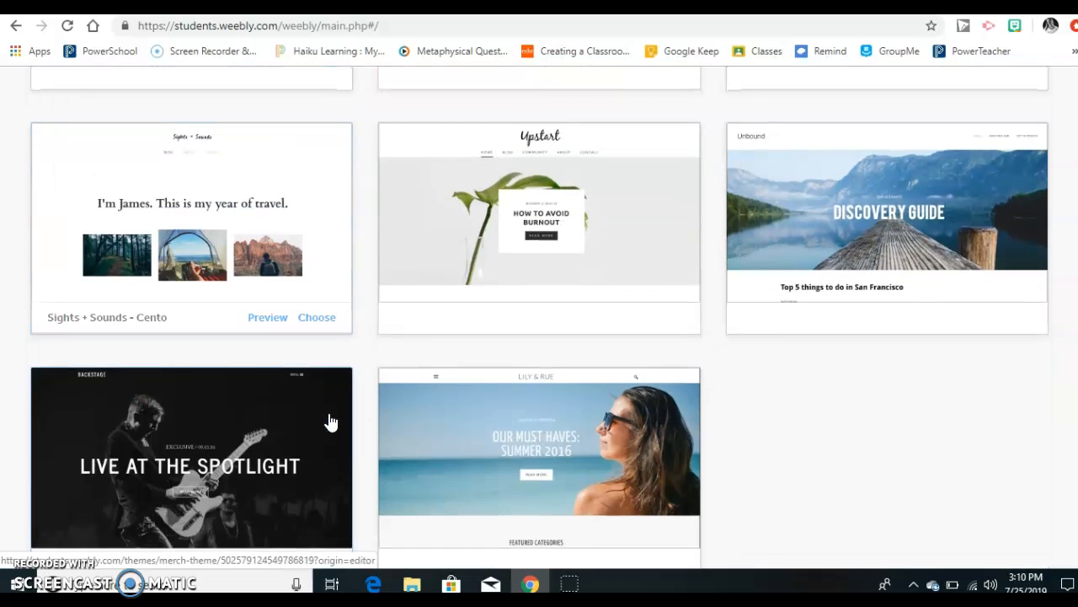
scroll(330, 421, "up", 3)
mouse_move(245, 213)
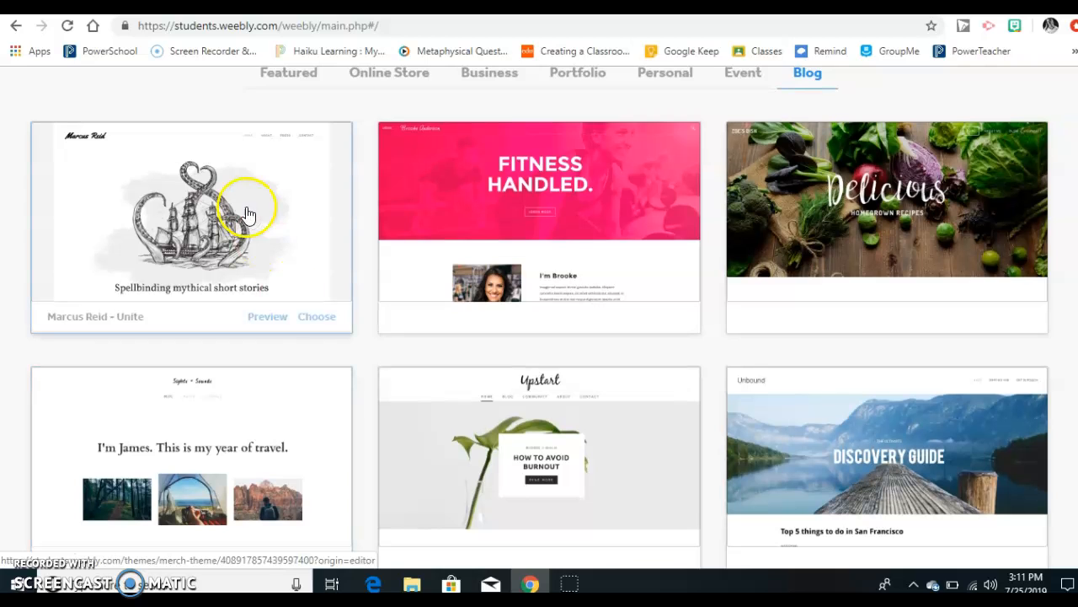
left_click(275, 325)
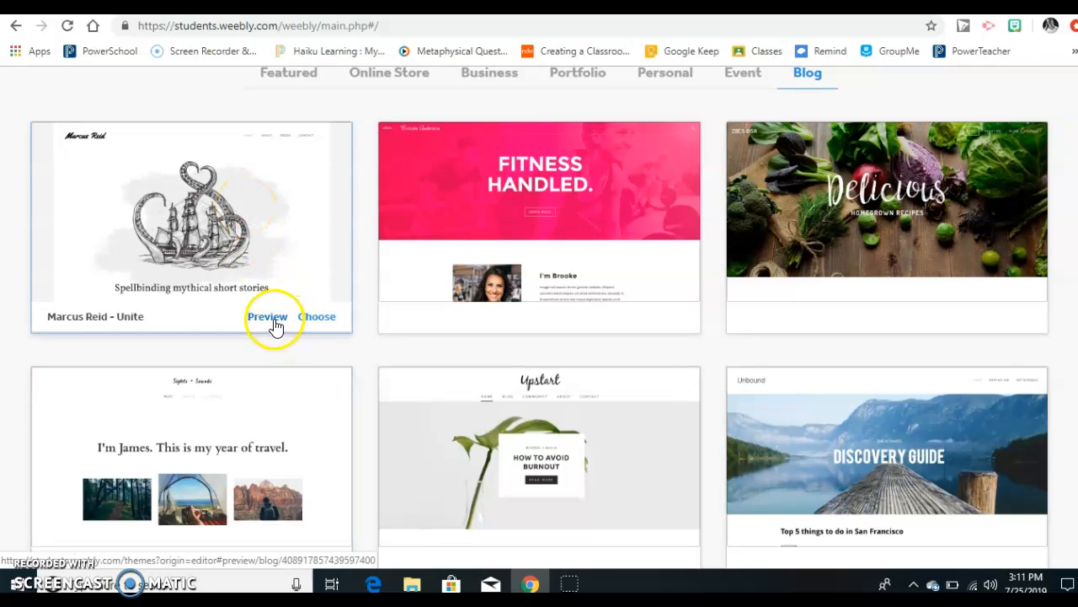
left_click(310, 320)
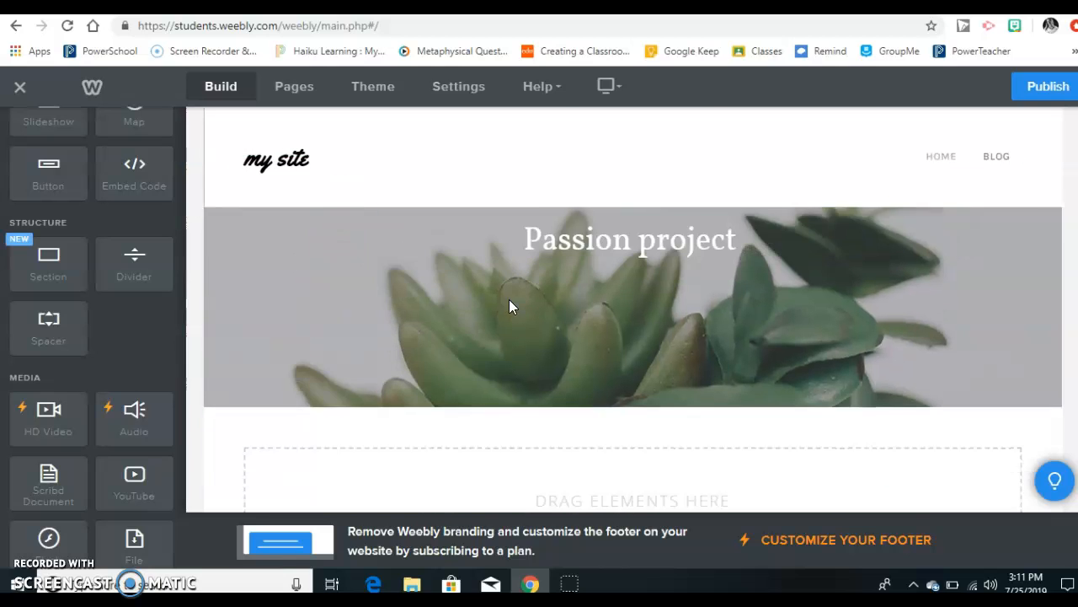
Step: Review the Home page's "Passion project" header in the new theme and open the Blog page for editing
scroll(509, 307, "up", 1)
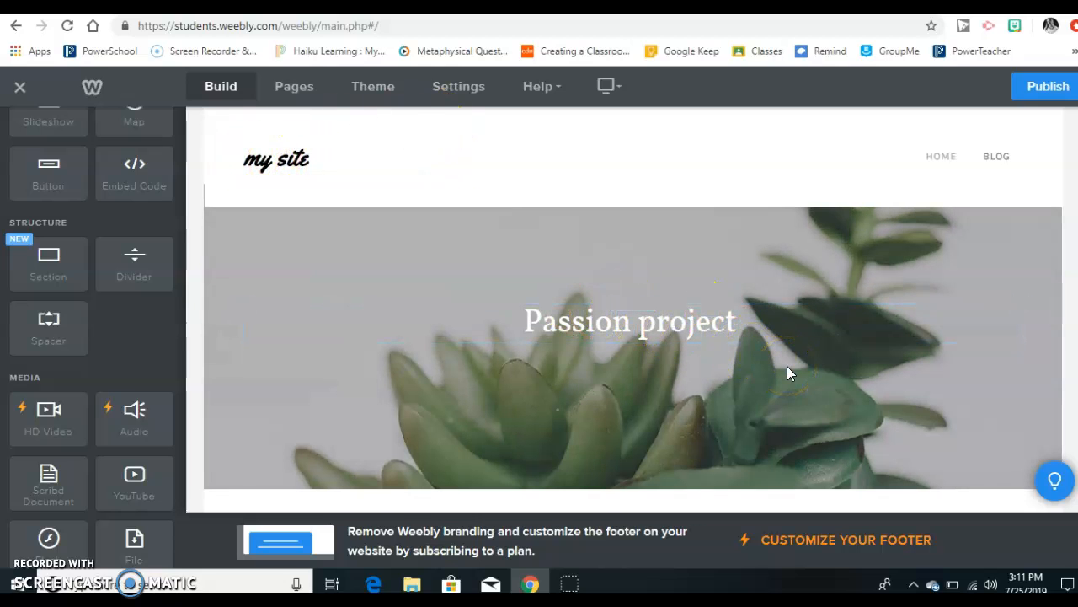
scroll(710, 344, "down", 1)
scroll(710, 345, "up", 1)
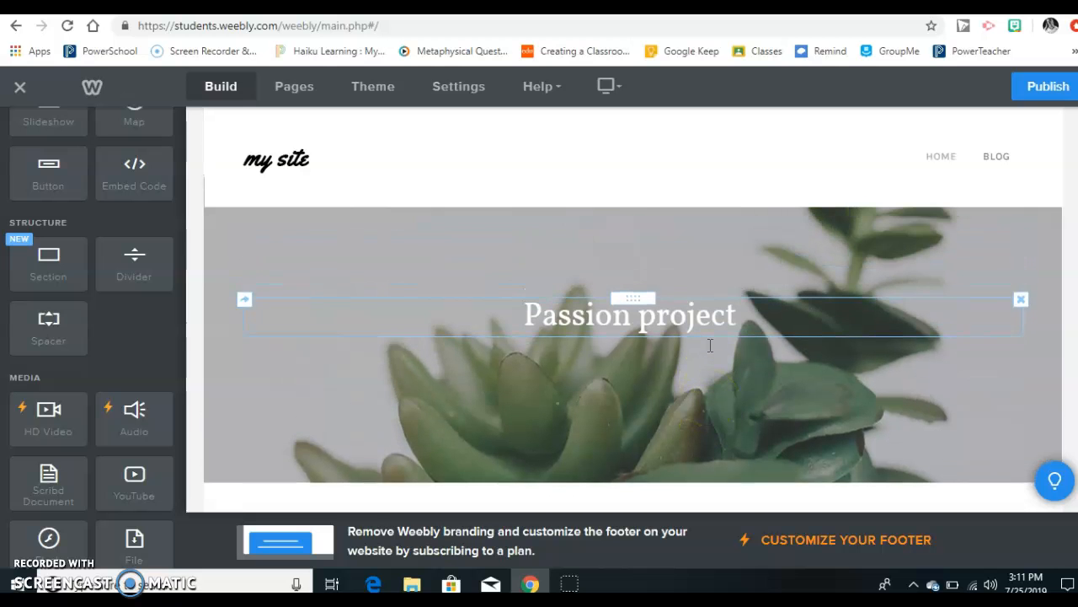
left_click(994, 157)
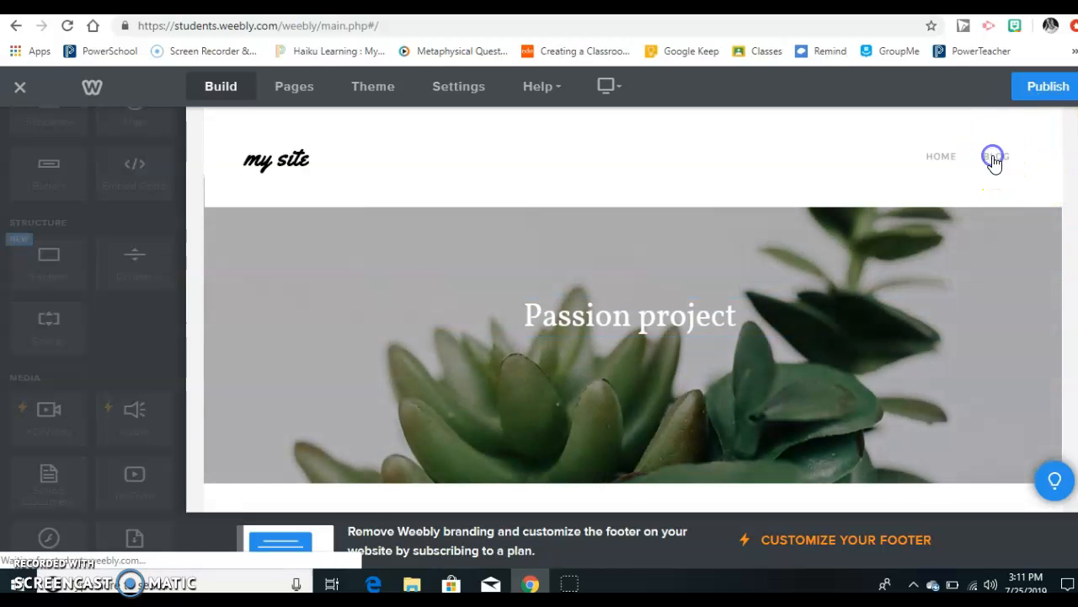
scroll(845, 305, "down", 5)
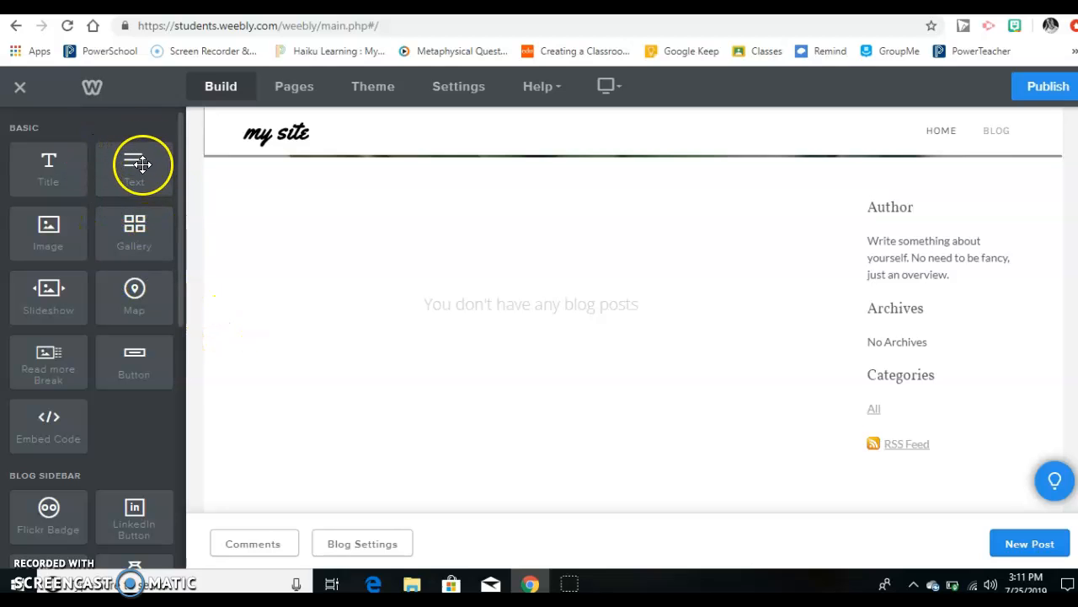
Step: Try to place a text element and a title element on the Blog page outside any post
left_click_drag(139, 160, 474, 349)
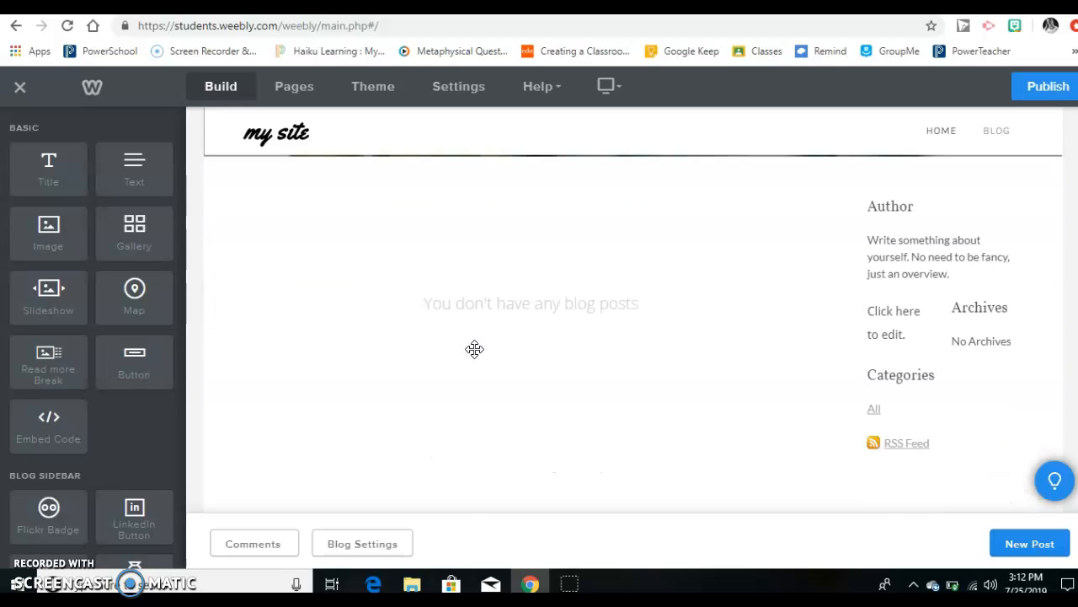
left_click_drag(53, 167, 274, 267)
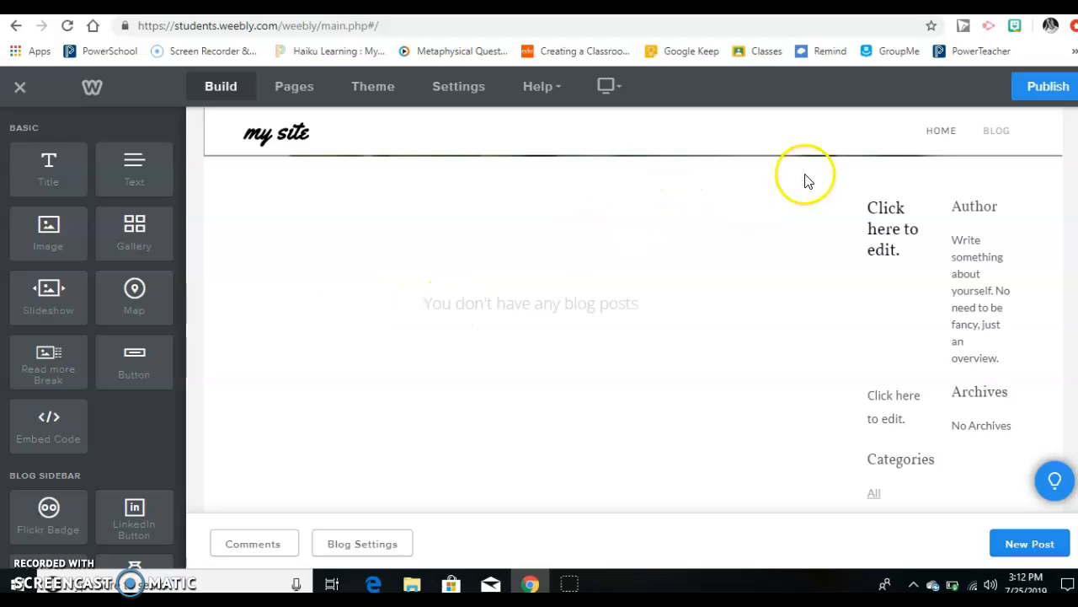
left_click(872, 231)
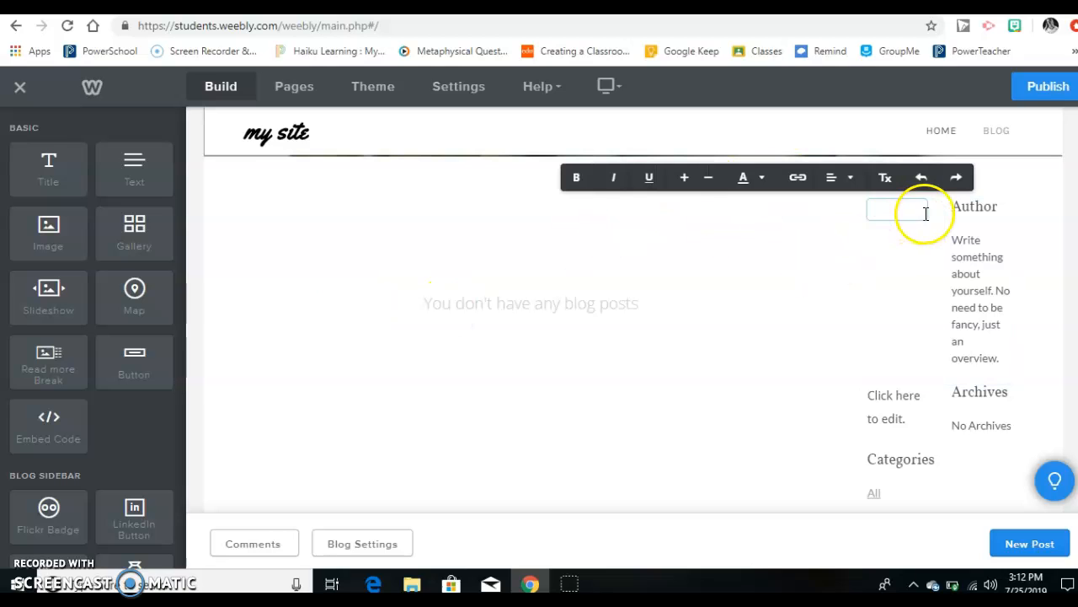
left_click(783, 283)
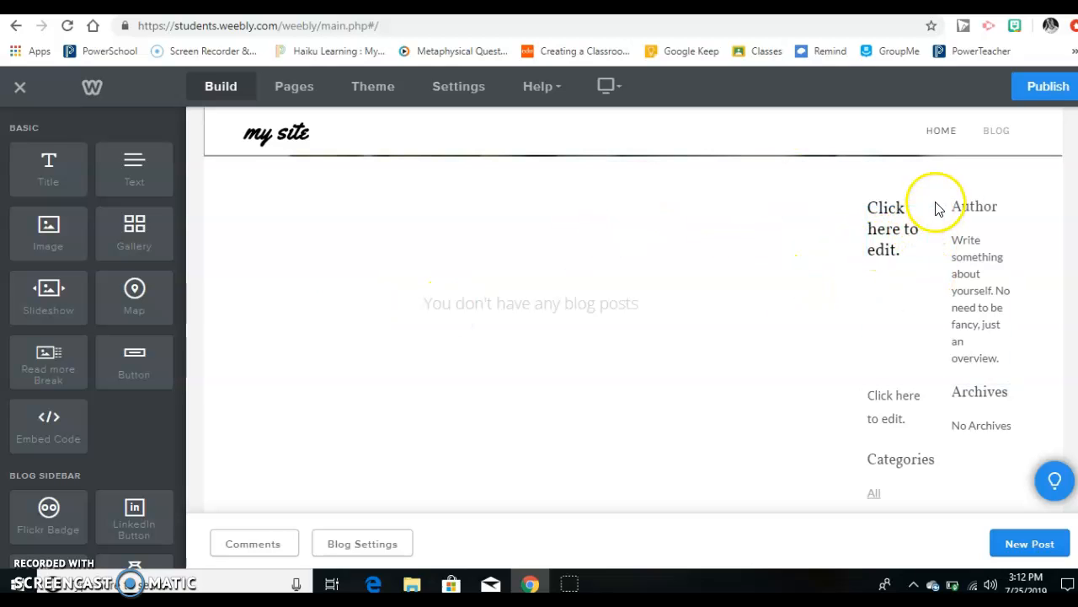
Step: Delete the placeholder title and text elements from the blog sidebar
mouse_move(926, 205)
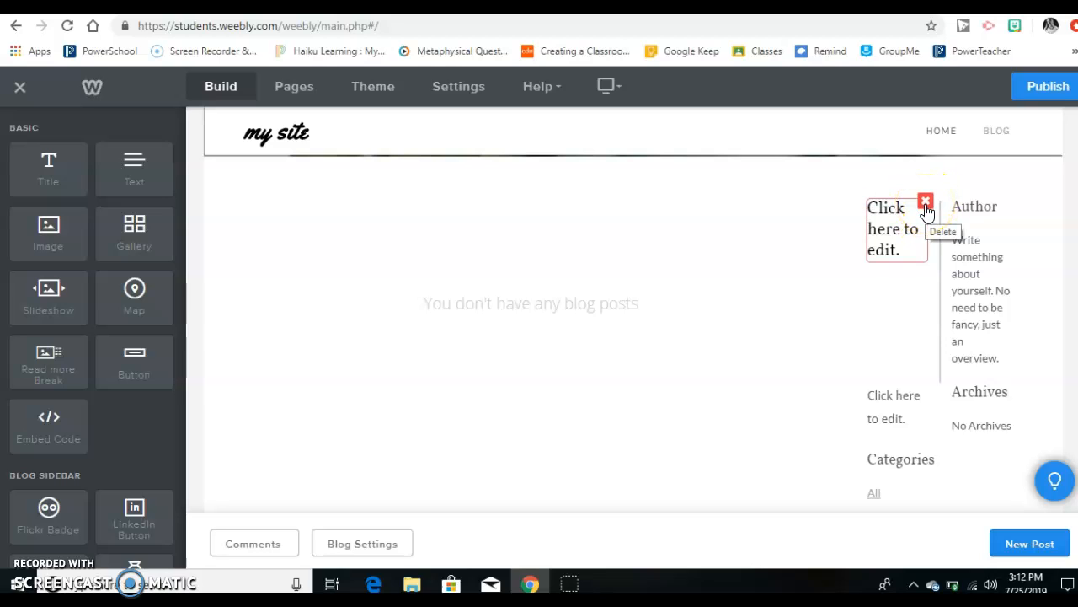
left_click(926, 206)
left_click(906, 151)
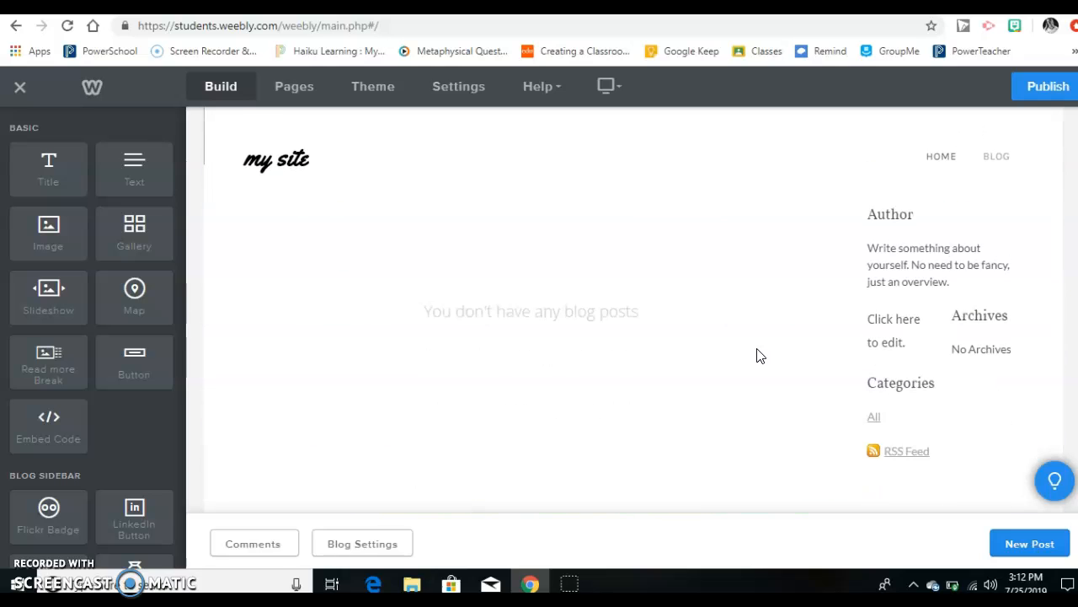
left_click(927, 320)
left_click(891, 266)
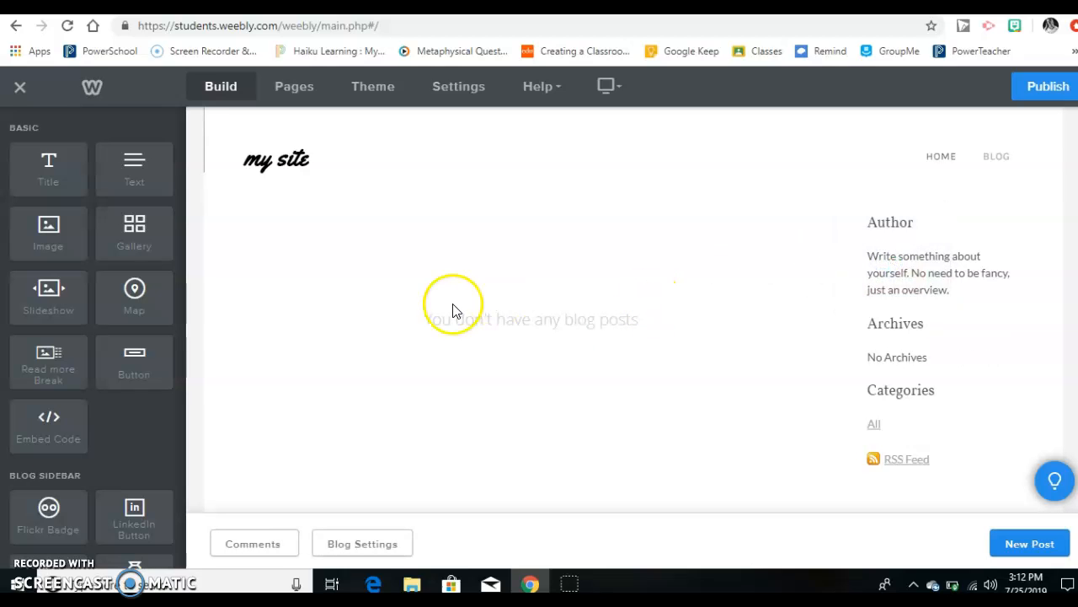
Step: Try to place title and text elements in the Blog page's empty post area and check the page header
left_click(49, 172)
mouse_move(49, 172)
left_mouse_down()
mouse_move(181, 185)
mouse_move(342, 291)
mouse_move(149, 250)
mouse_move(52, 193)
left_mouse_up()
scroll(527, 358, "up", 6)
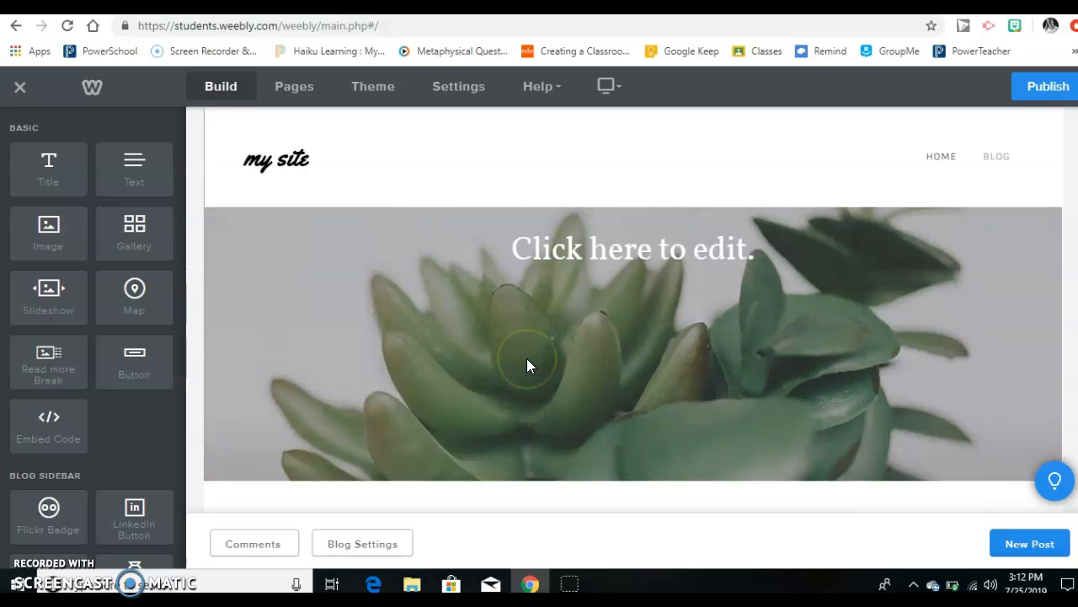
scroll(527, 358, "down", 5)
right_click(527, 358)
left_click(428, 370)
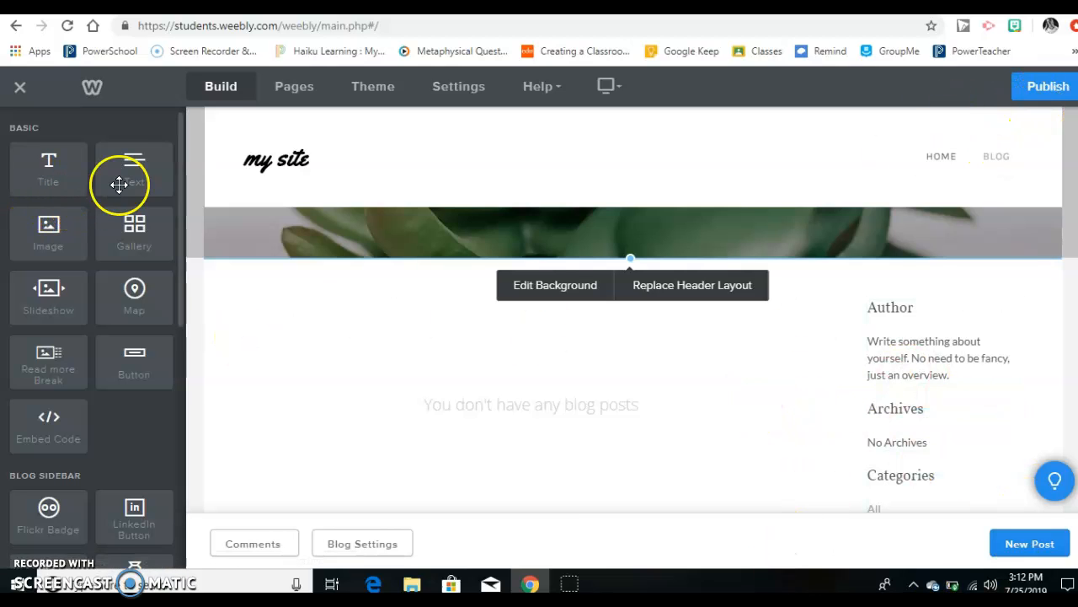
left_click(145, 170)
left_click_drag(223, 309, 122, 187)
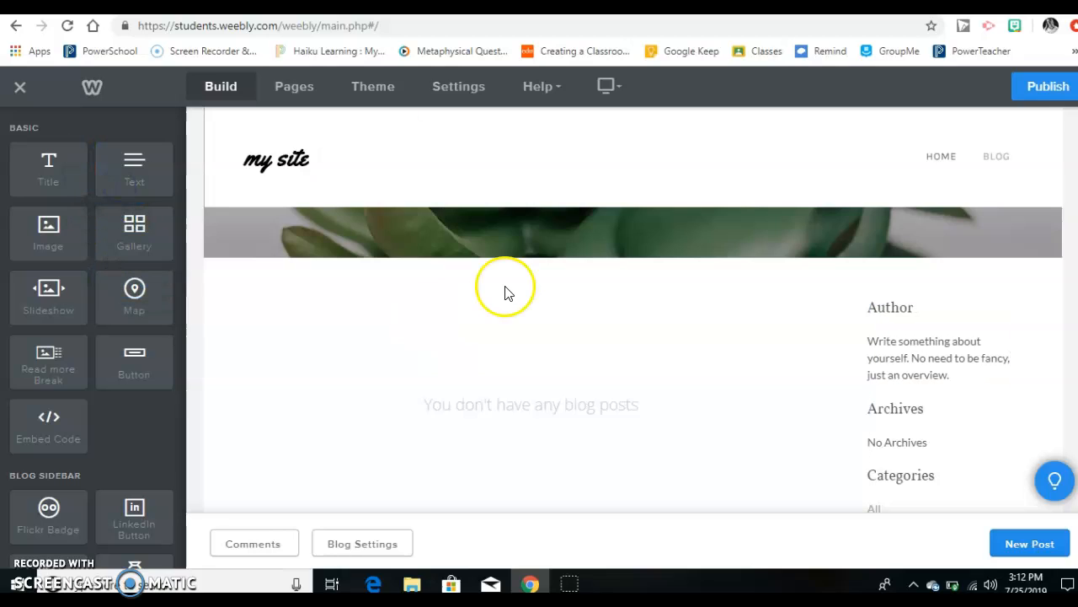
left_click(804, 428)
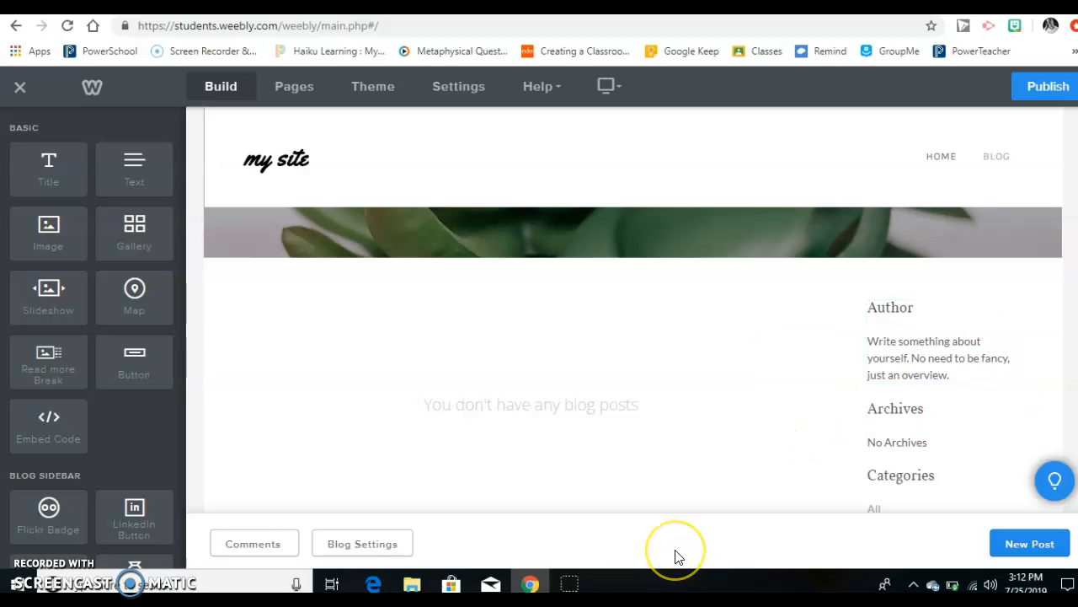
Step: Start a new blog post and add an image element with a text element directly below it
scroll(599, 416, "down", 2)
scroll(598, 416, "up", 2)
scroll(598, 416, "down", 2)
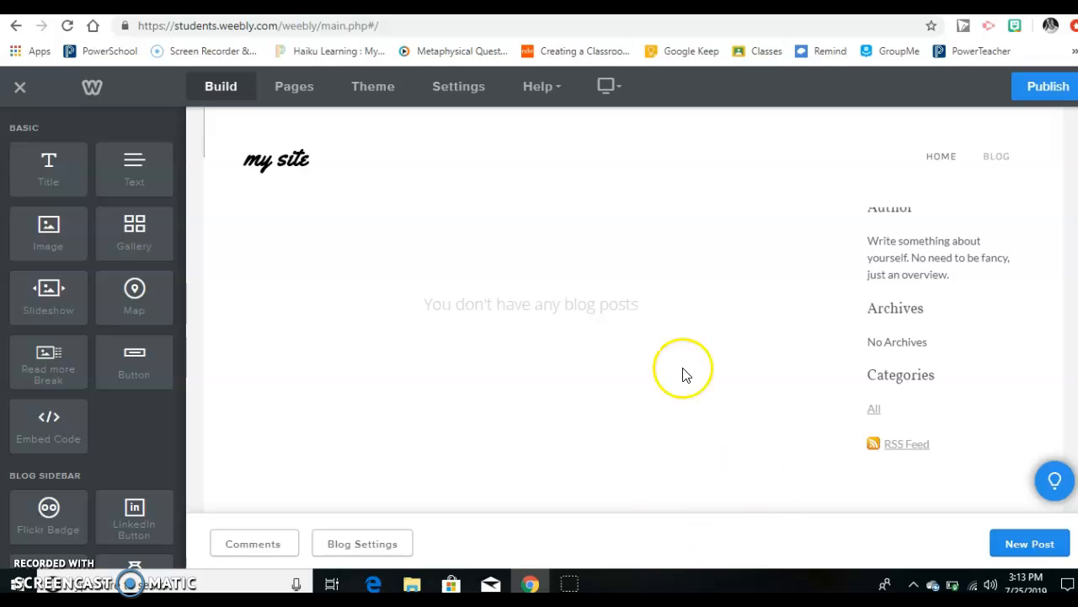
left_click(1015, 545)
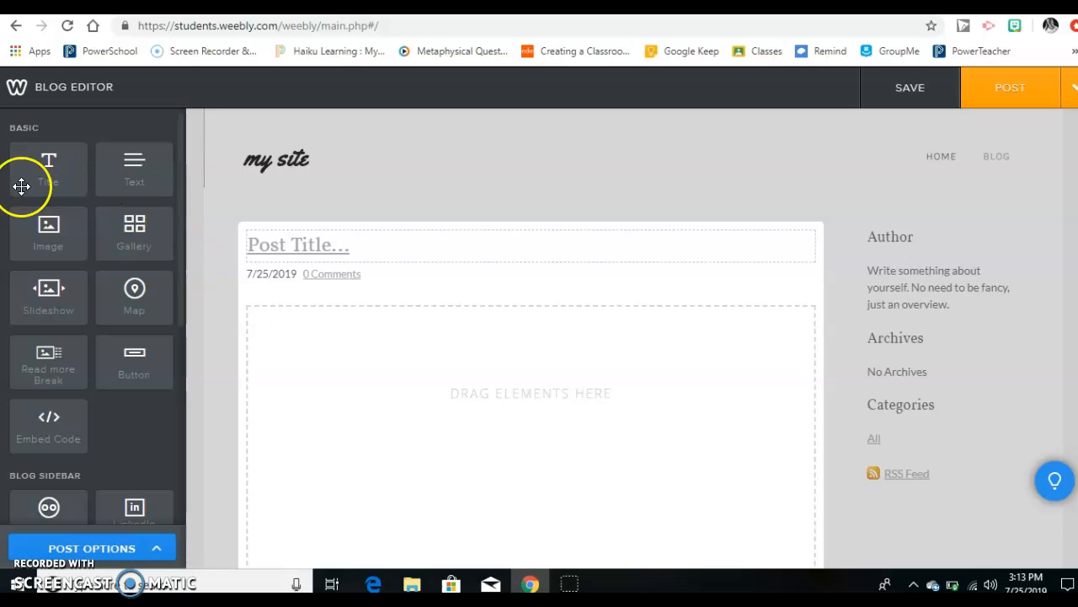
left_click_drag(69, 238, 364, 388)
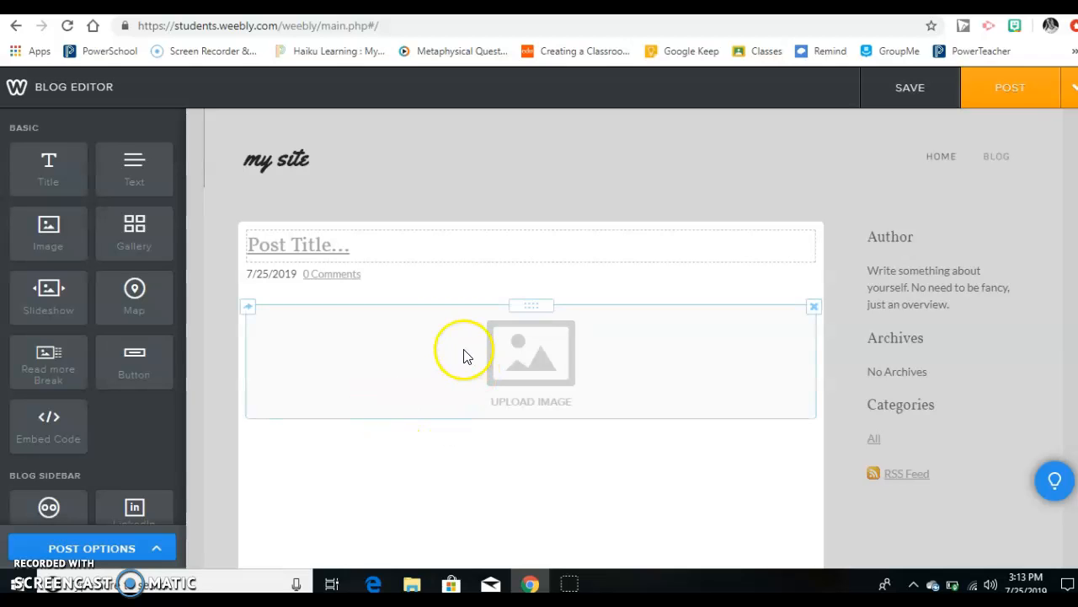
left_click(438, 462)
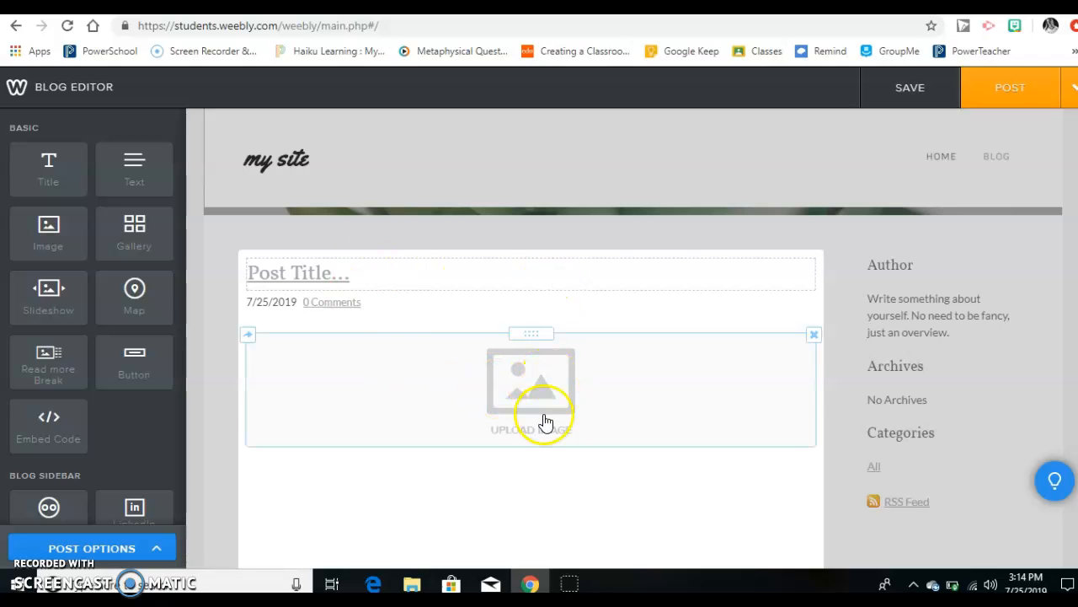
left_click_drag(135, 166, 344, 531)
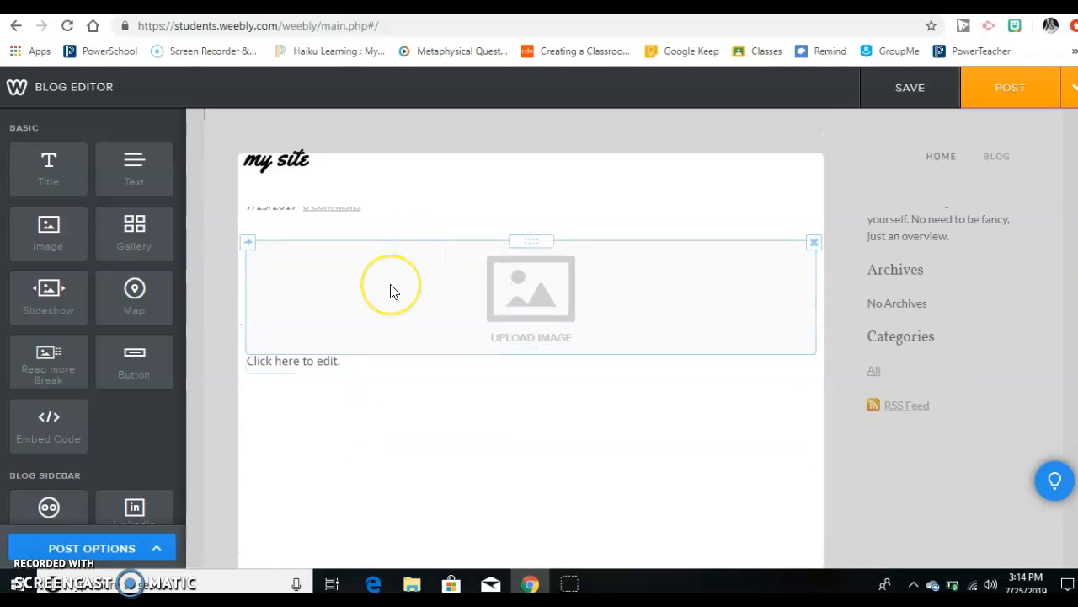
left_click(369, 446)
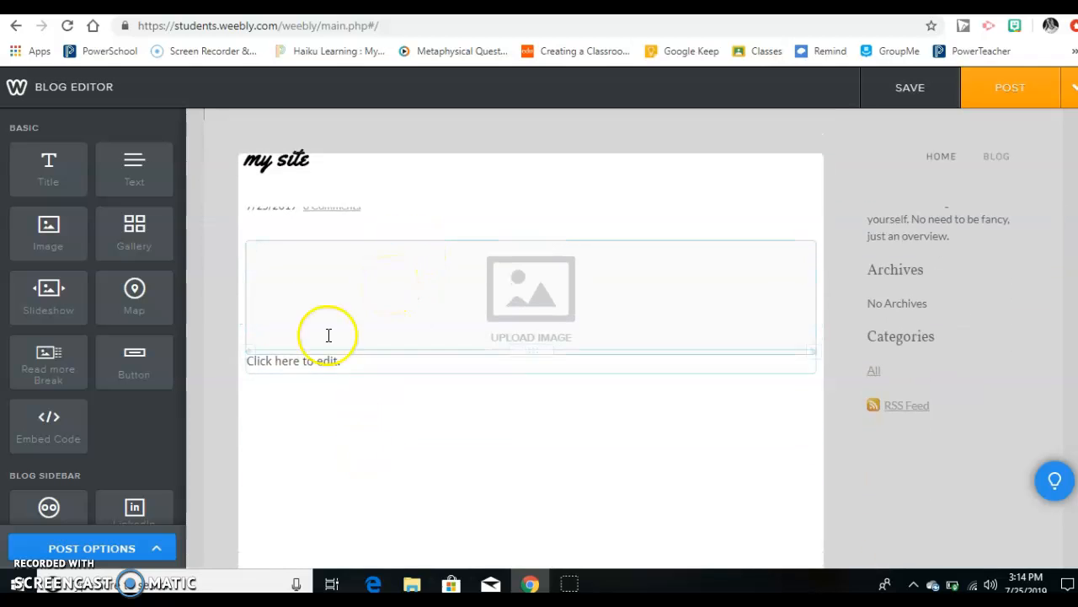